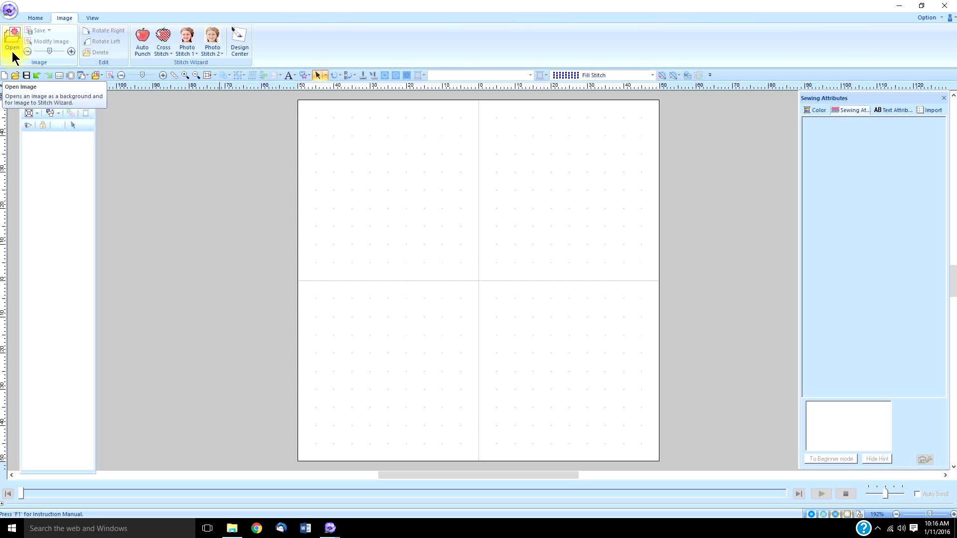
# - Open the image file Rihiana from the Works in Progress folder on the desktop as the background image
pyautogui.click(11, 52)
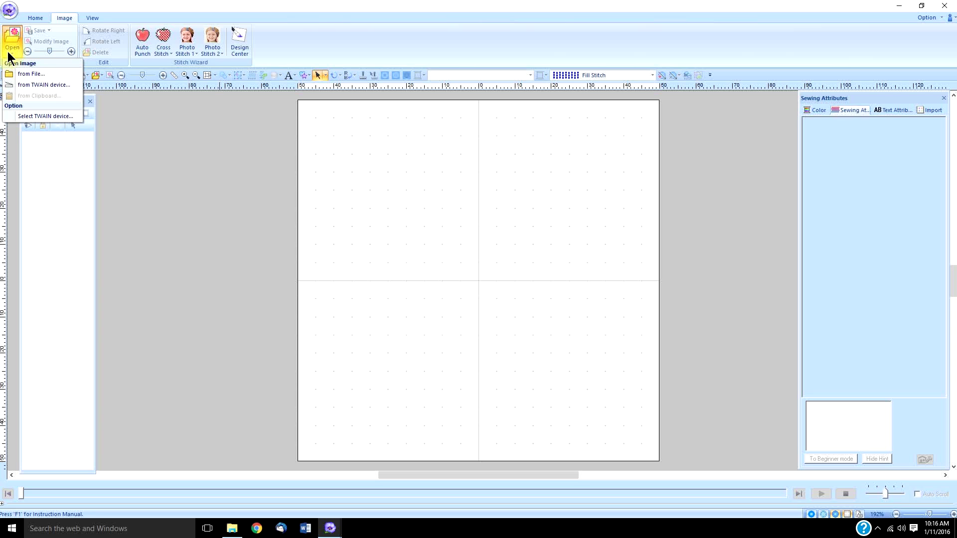
pyautogui.click(23, 74)
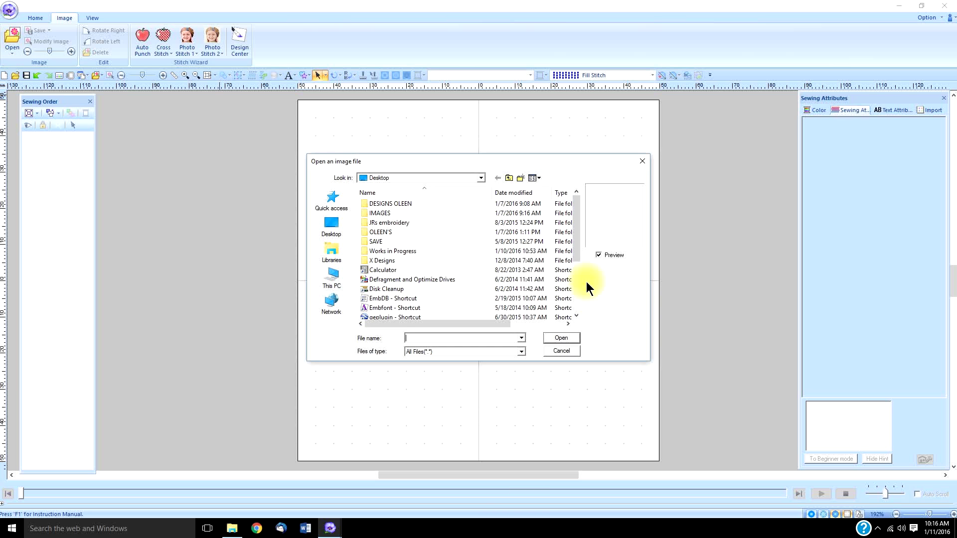
pyautogui.moveTo(576, 250)
pyautogui.mouseDown()
pyautogui.moveTo(579, 264)
pyautogui.moveTo(579, 247)
pyautogui.mouseUp()
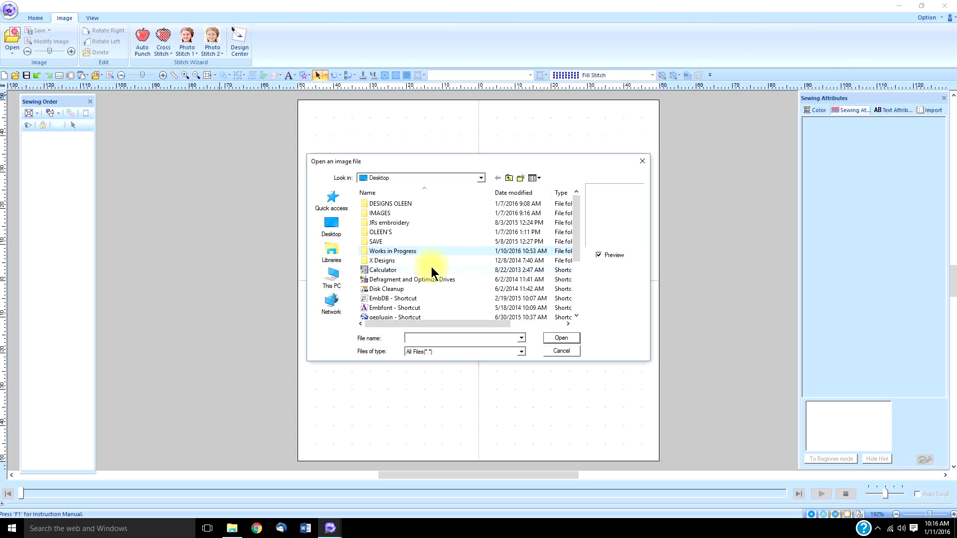
pyautogui.click(562, 339)
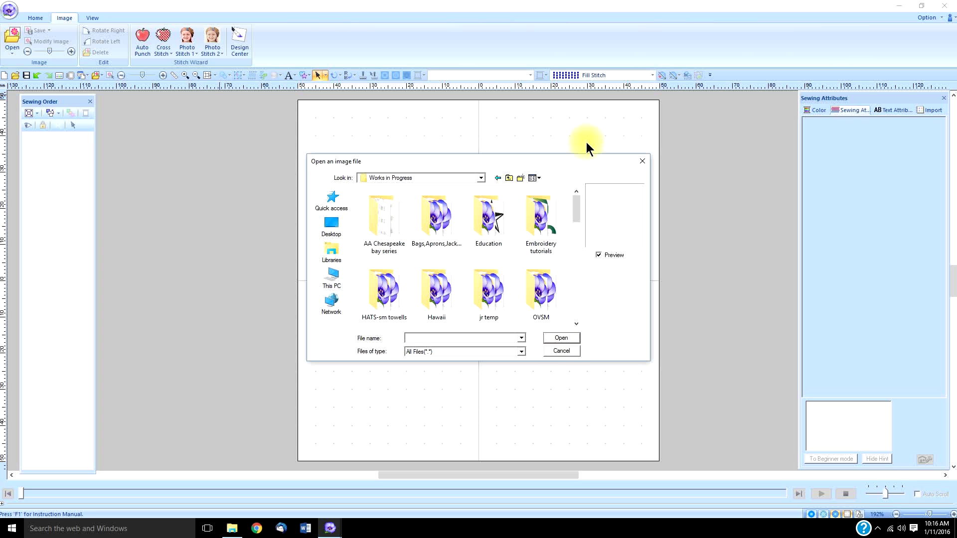
pyautogui.moveTo(577, 211); pyautogui.dragTo(582, 292)
pyautogui.click(543, 269)
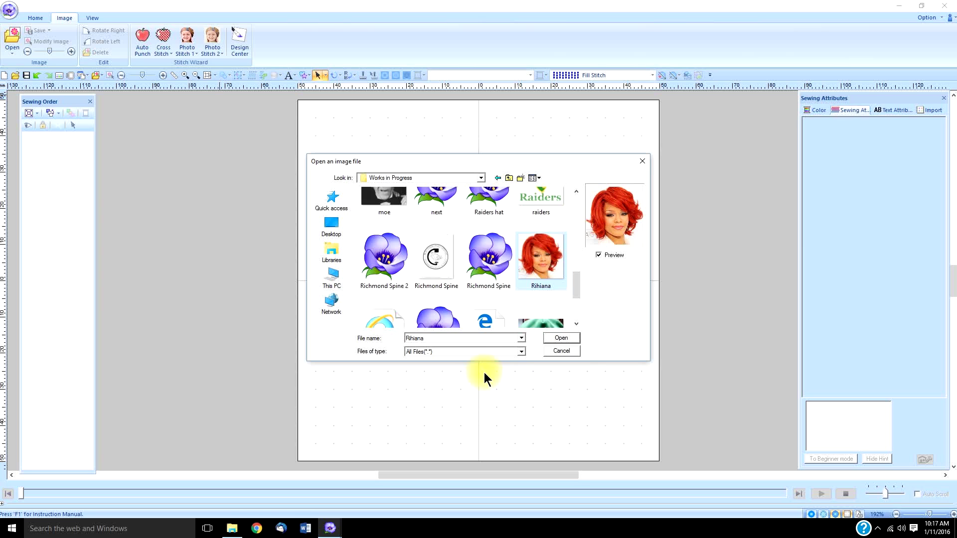
pyautogui.click(560, 338)
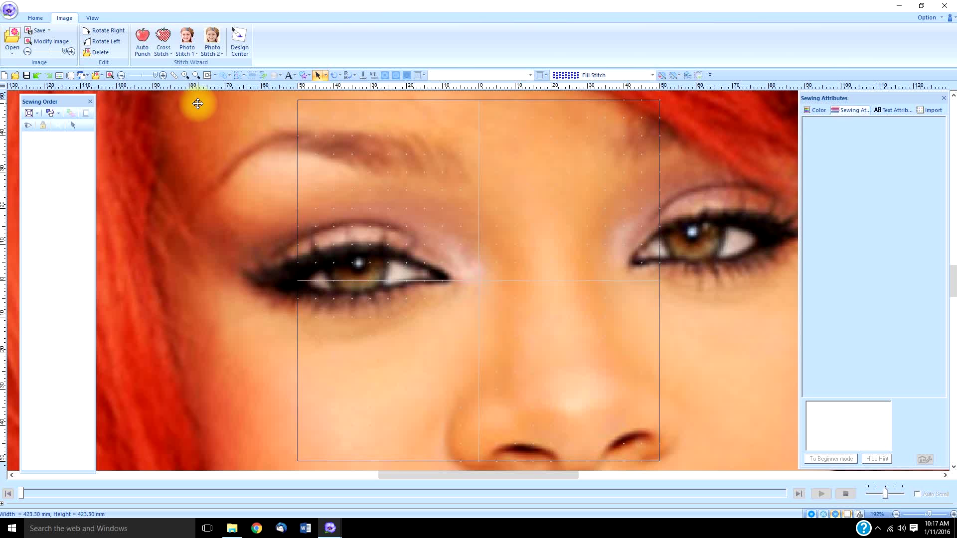
# - Start the Photo Stitch 1 wizard in Color mode and choose the plain rectangular mask
pyautogui.click(195, 53)
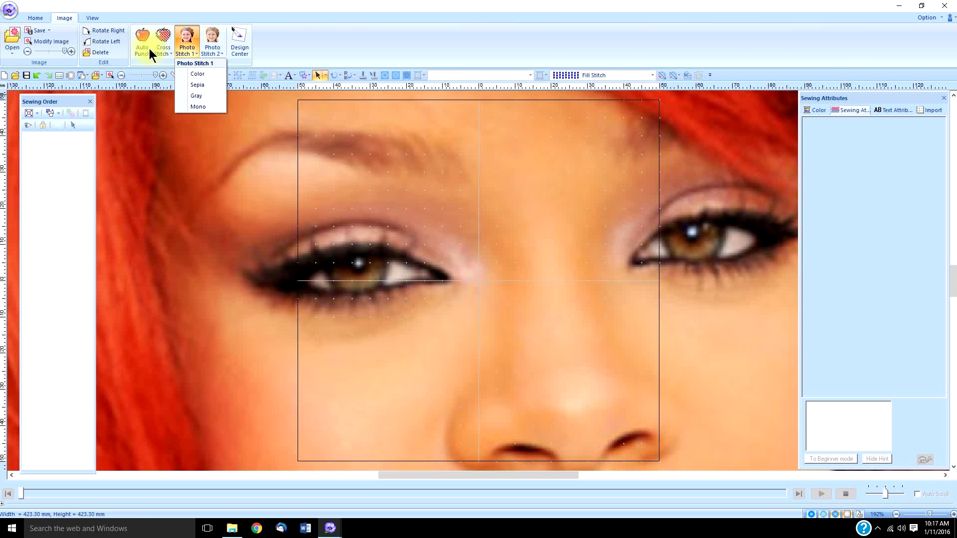
pyautogui.click(195, 76)
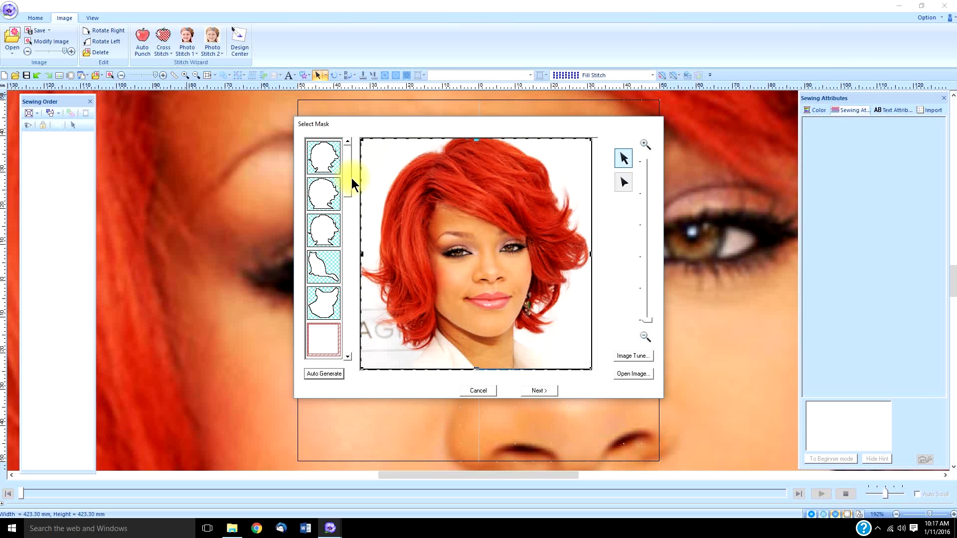
pyautogui.scroll(-2, 342, 196)
pyautogui.scroll(3, 354, 239)
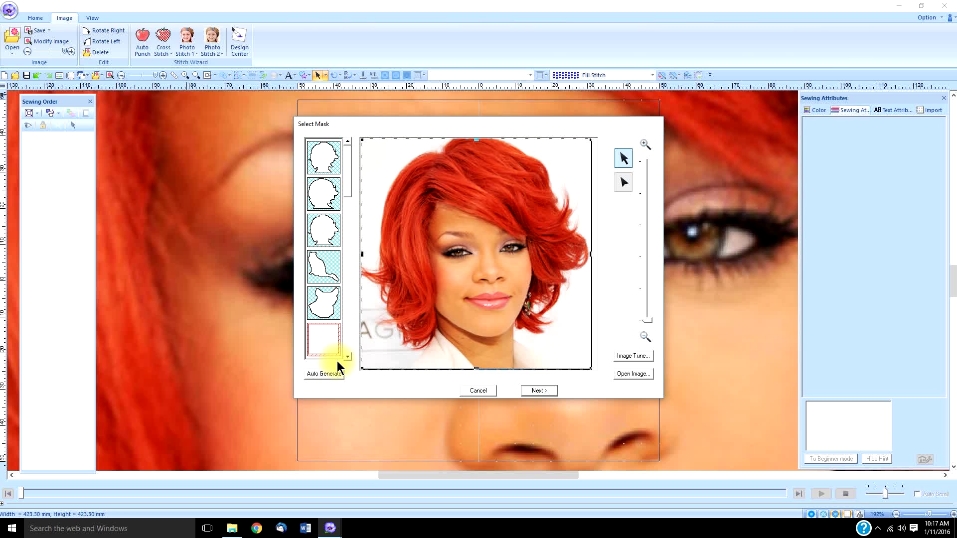
pyautogui.click(329, 341)
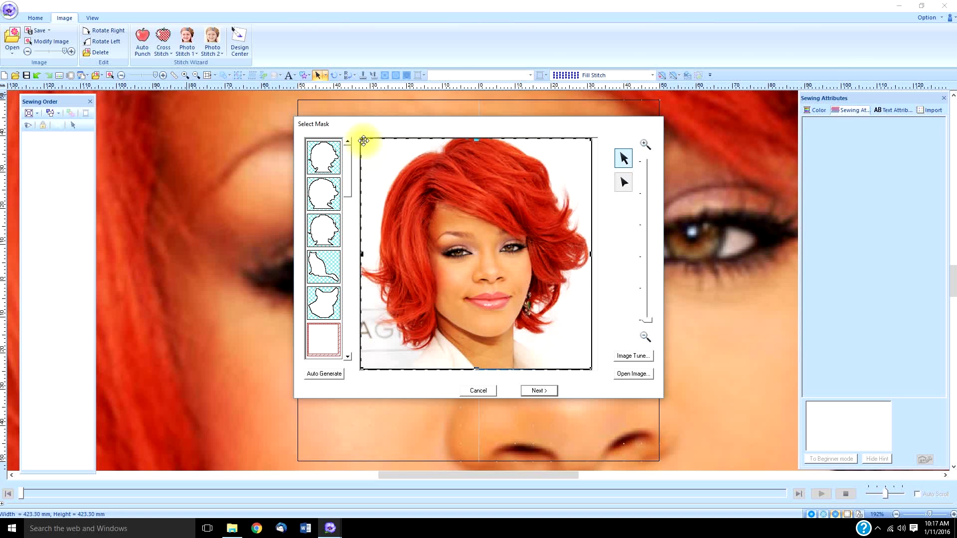
# - Shrink the rectangular mask from its upper corners and move it up over the woman's face and hair
pyautogui.moveTo(360, 139); pyautogui.dragTo(387, 161)
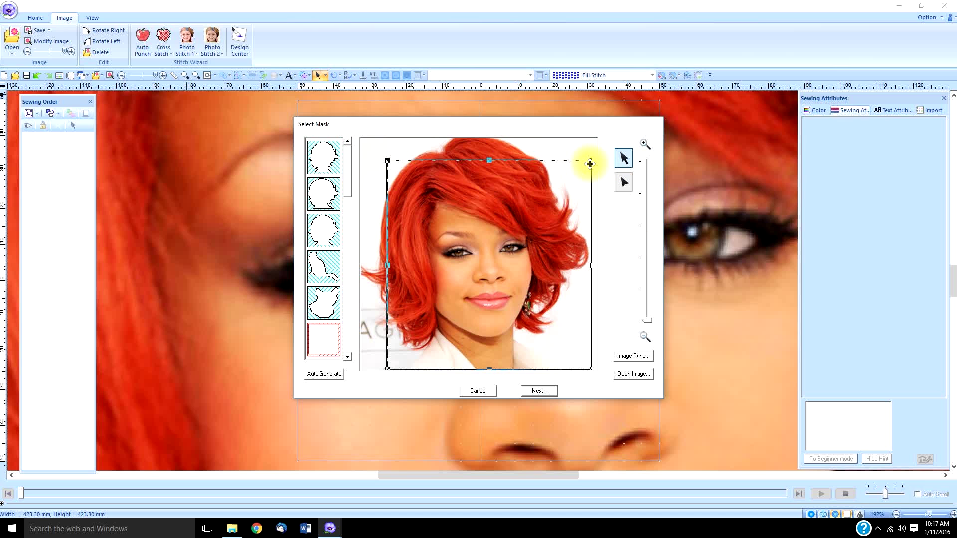
pyautogui.moveTo(592, 161); pyautogui.dragTo(554, 178)
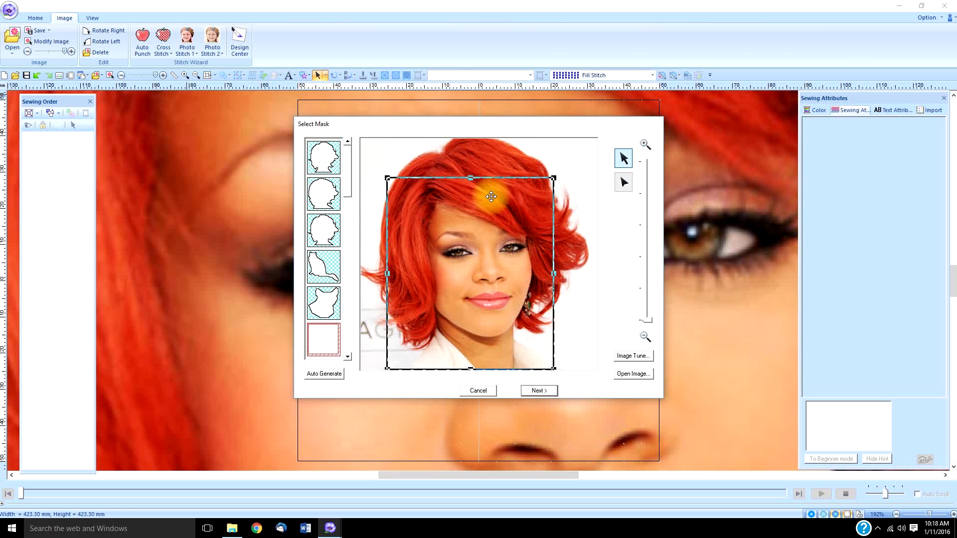
pyautogui.moveTo(489, 189); pyautogui.dragTo(490, 168)
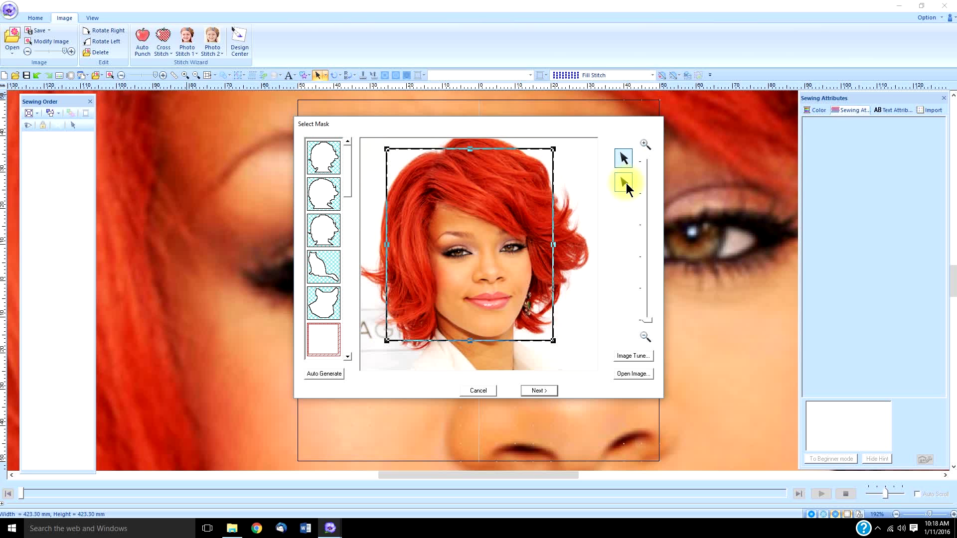
# - Switch to mask point editing and add and move points so the outline follows the top of the hair
pyautogui.click(624, 183)
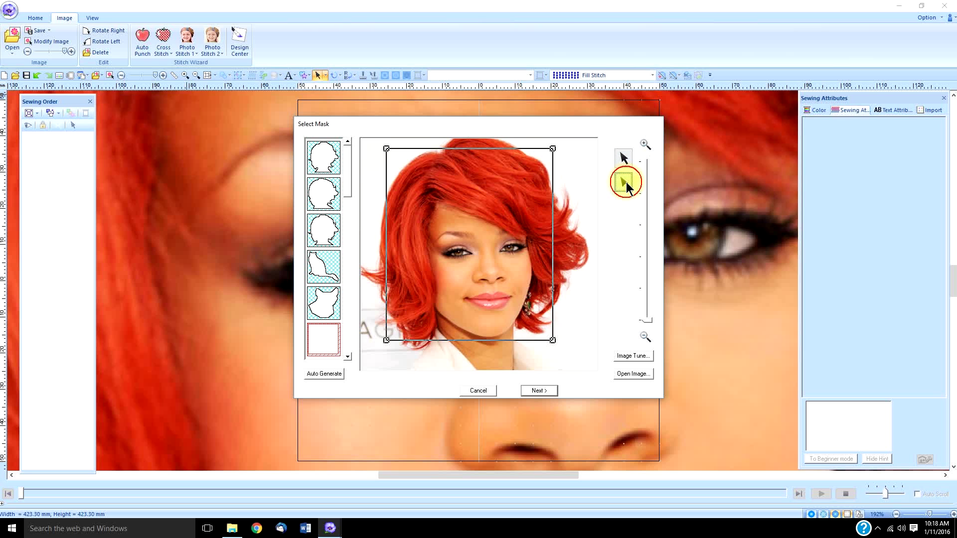
pyautogui.moveTo(388, 147); pyautogui.dragTo(439, 156)
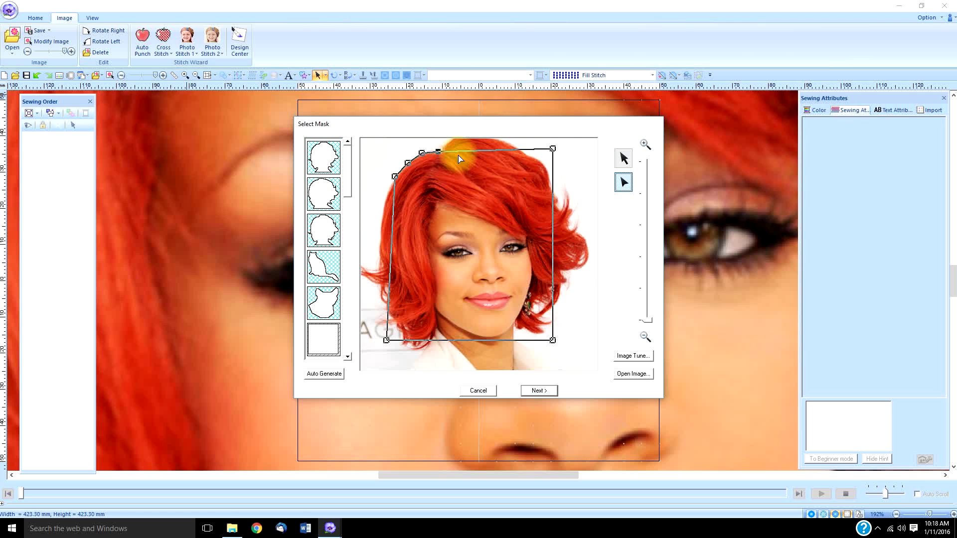
pyautogui.click(445, 148)
pyautogui.moveTo(454, 149); pyautogui.dragTo(446, 141)
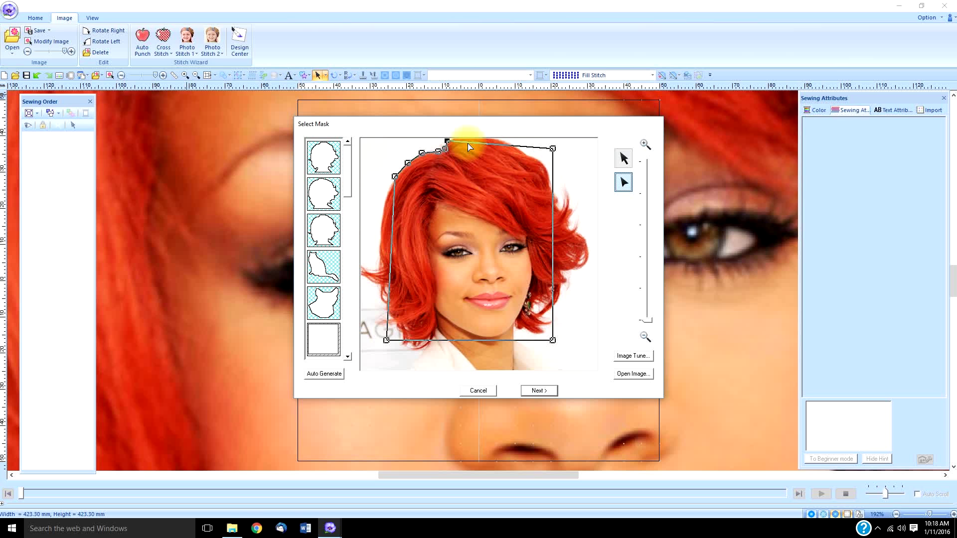
pyautogui.click(462, 140)
pyautogui.click(442, 147)
pyautogui.click(477, 140)
pyautogui.click(500, 141)
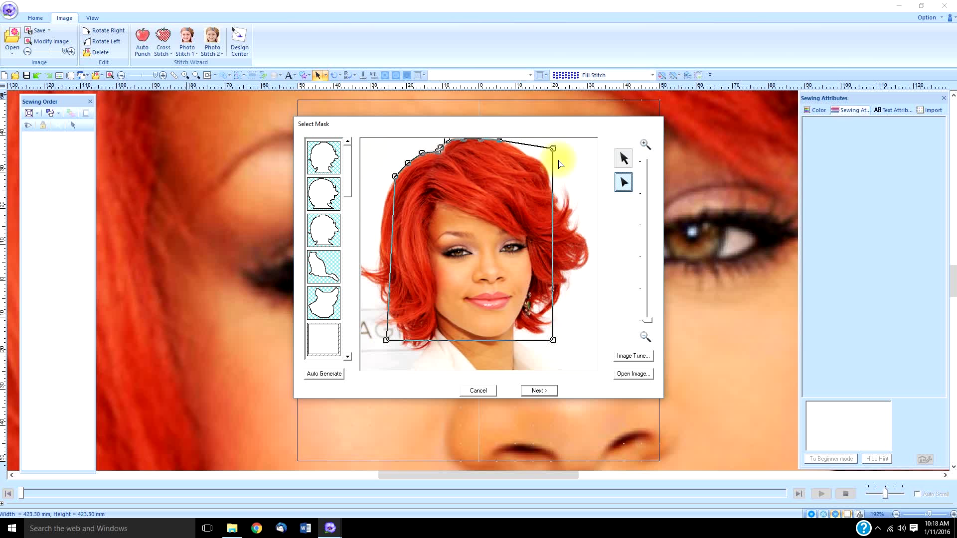
pyautogui.moveTo(539, 148); pyautogui.dragTo(514, 145)
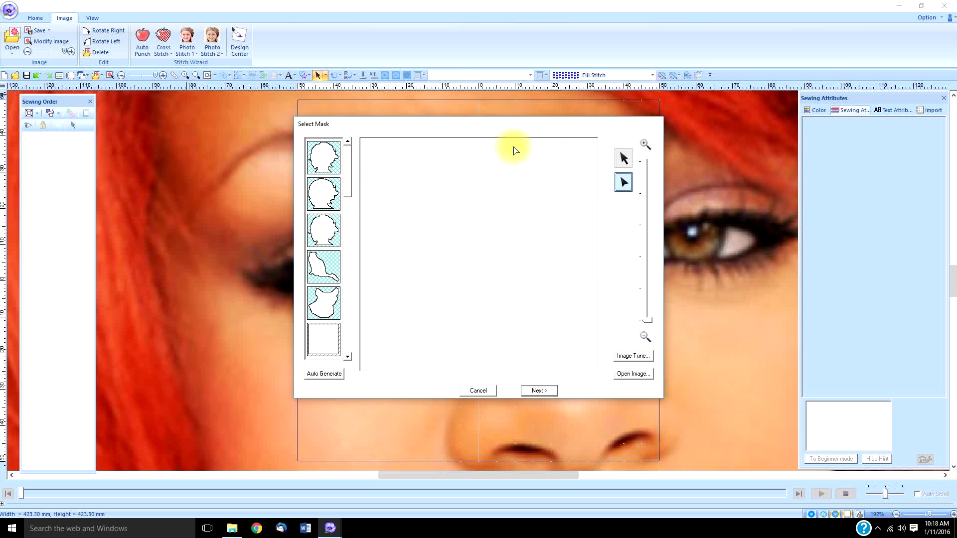
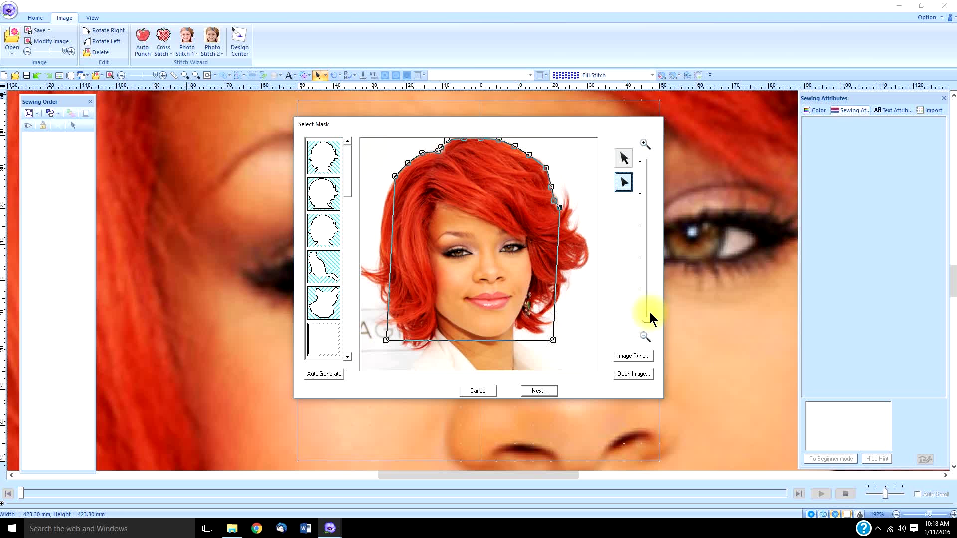
# - Trace the mask outline around the outer curls on the right side of the hair, down to the fullest curl
pyautogui.moveTo(648, 320); pyautogui.dragTo(650, 294)
pyautogui.moveTo(487, 377); pyautogui.dragTo(531, 375)
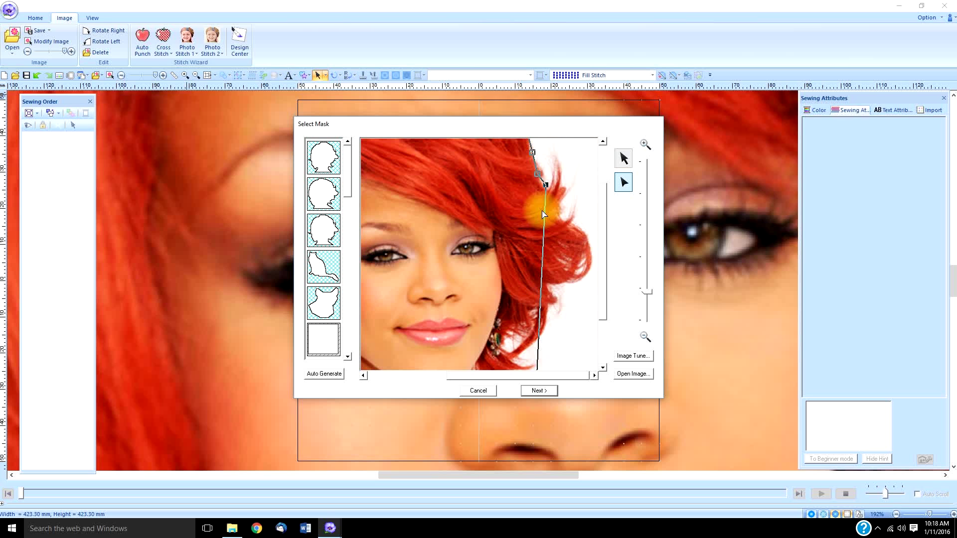
pyautogui.moveTo(546, 186); pyautogui.dragTo(554, 176)
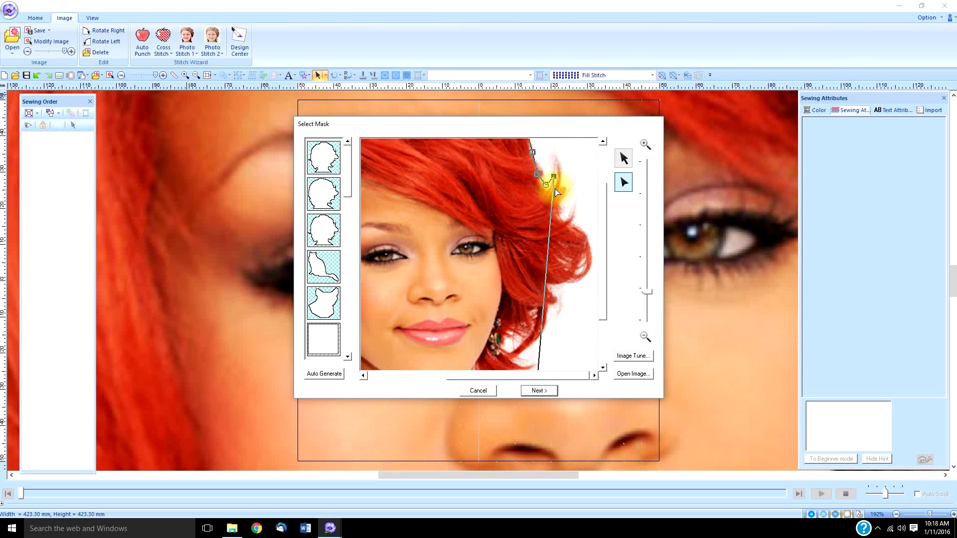
pyautogui.moveTo(551, 209); pyautogui.dragTo(613, 213)
pyautogui.moveTo(567, 190)
pyautogui.mouseDown()
pyautogui.moveTo(553, 164)
pyautogui.moveTo(573, 188)
pyautogui.moveTo(555, 179)
pyautogui.mouseUp()
pyautogui.click(554, 181)
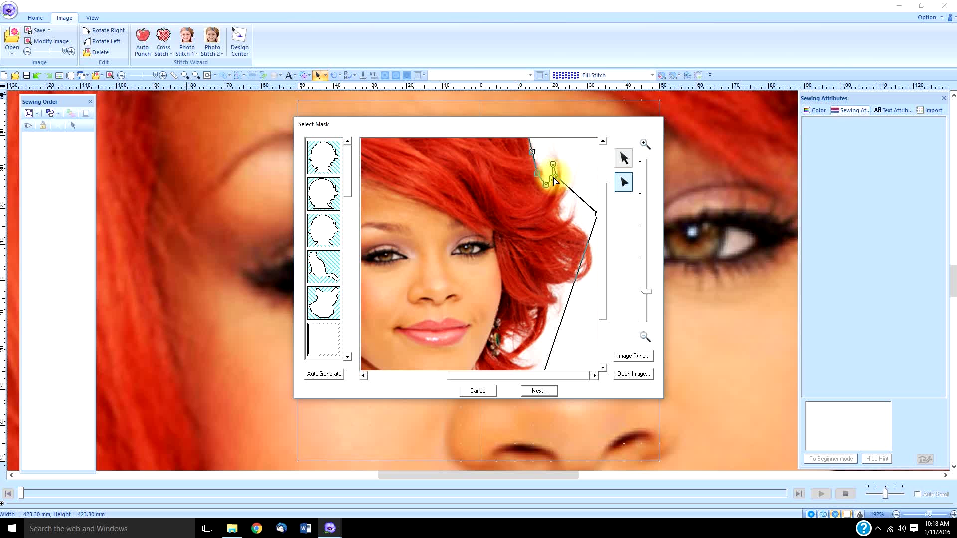
pyautogui.click(557, 176)
pyautogui.moveTo(553, 166); pyautogui.dragTo(591, 252)
pyautogui.click(590, 264)
pyautogui.click(579, 277)
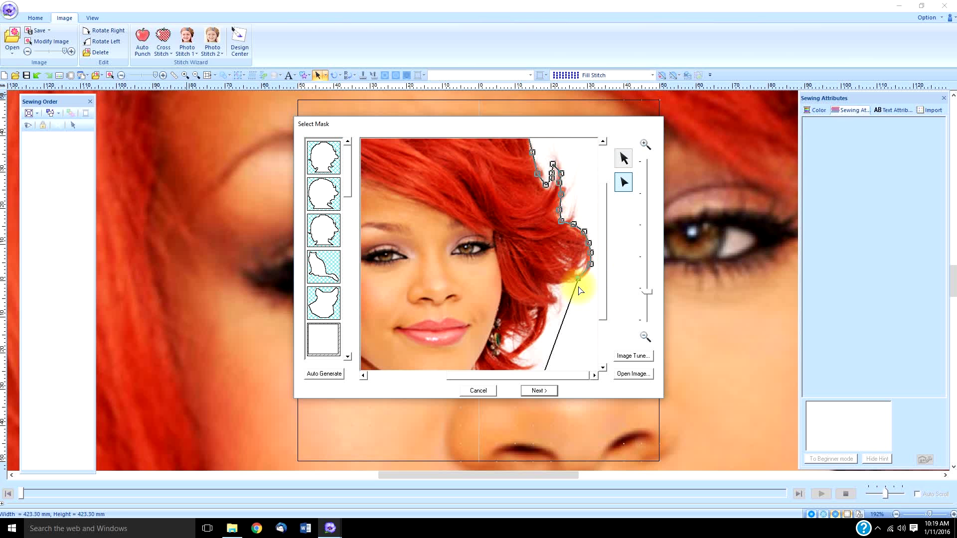
# - Continue the mask outline beneath the right-hand curls and inward to the earring
pyautogui.click(567, 282)
pyautogui.click(555, 290)
pyautogui.moveTo(554, 289); pyautogui.dragTo(547, 285)
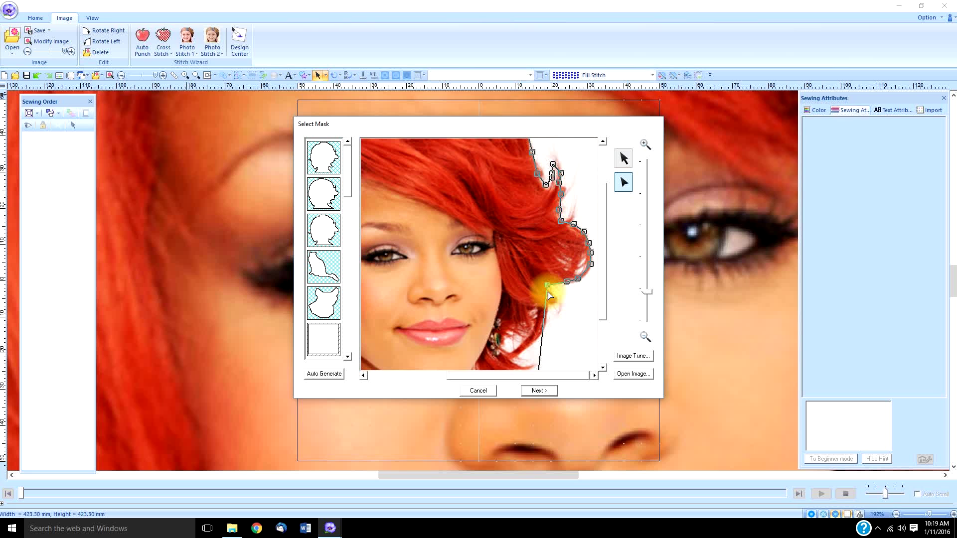
pyautogui.click(555, 294)
pyautogui.click(550, 303)
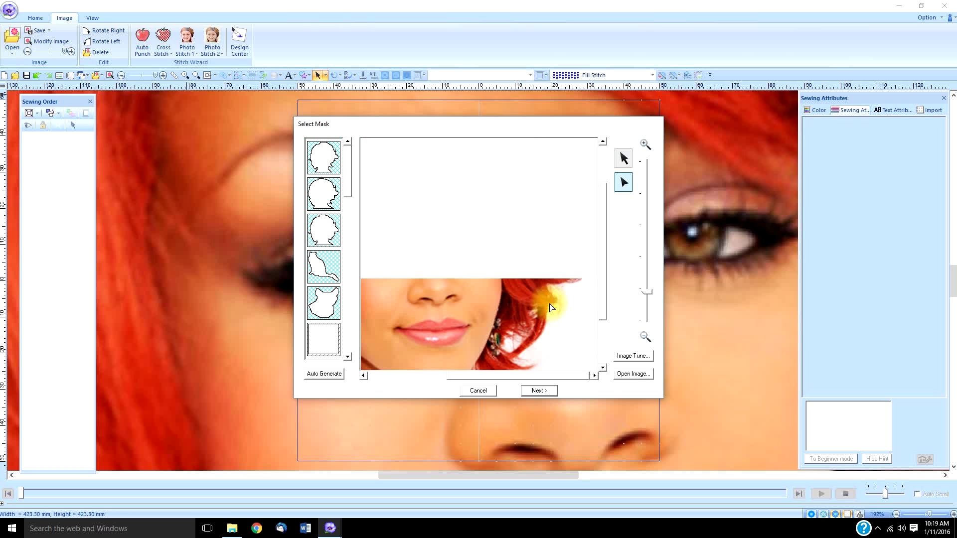
pyautogui.click(547, 314)
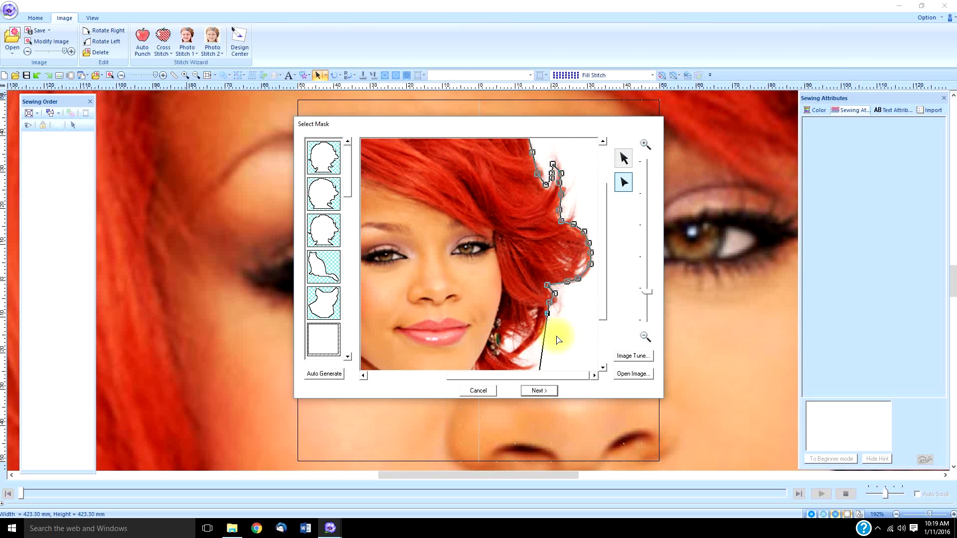
pyautogui.click(537, 310)
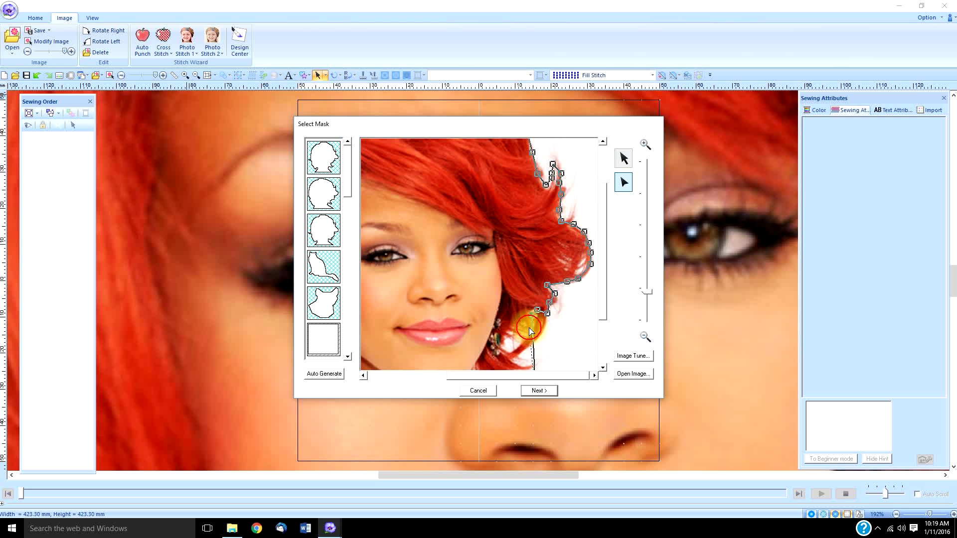
pyautogui.click(520, 325)
pyautogui.click(512, 332)
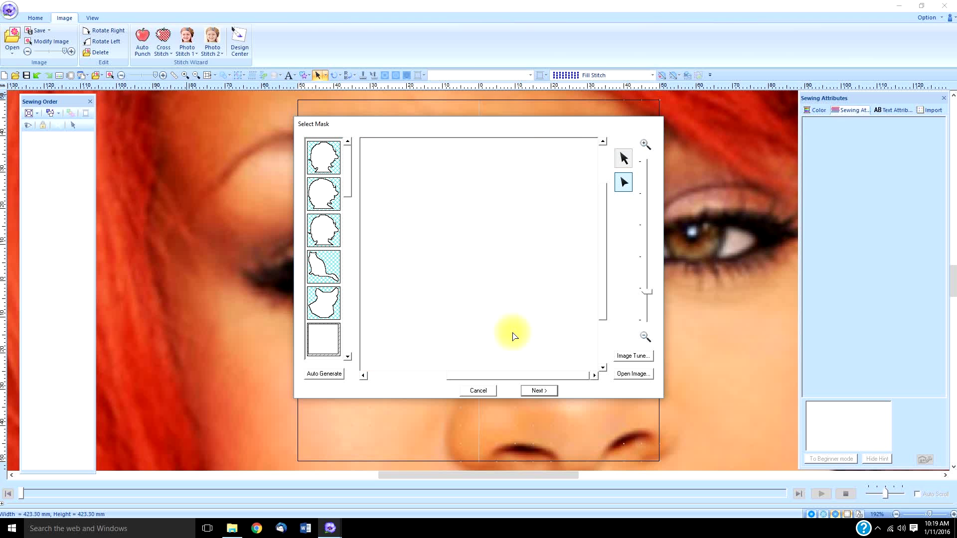
pyautogui.click(502, 338)
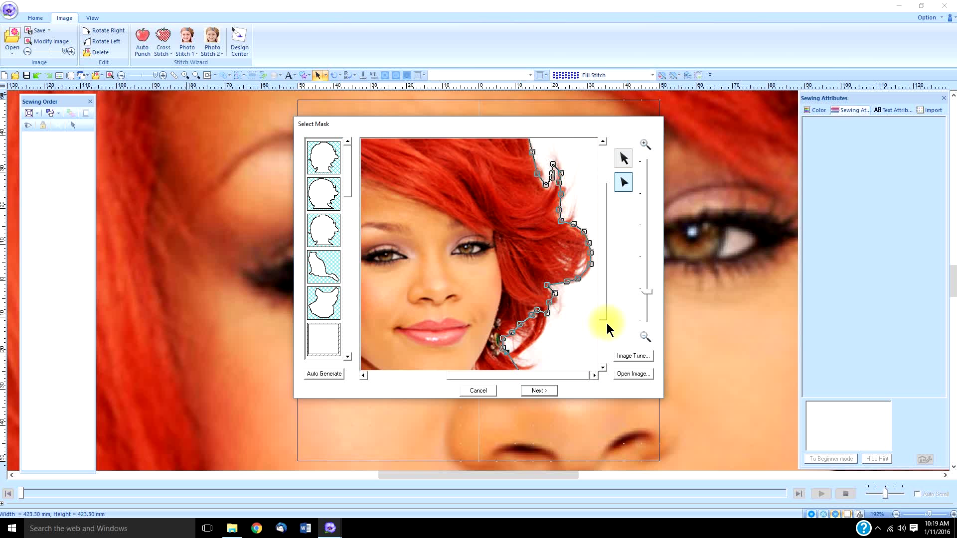
# - Extend the mask outline around the lower right hair tips, down the neck and collar, and along the photo's bottom edge
pyautogui.moveTo(606, 307); pyautogui.dragTo(608, 329)
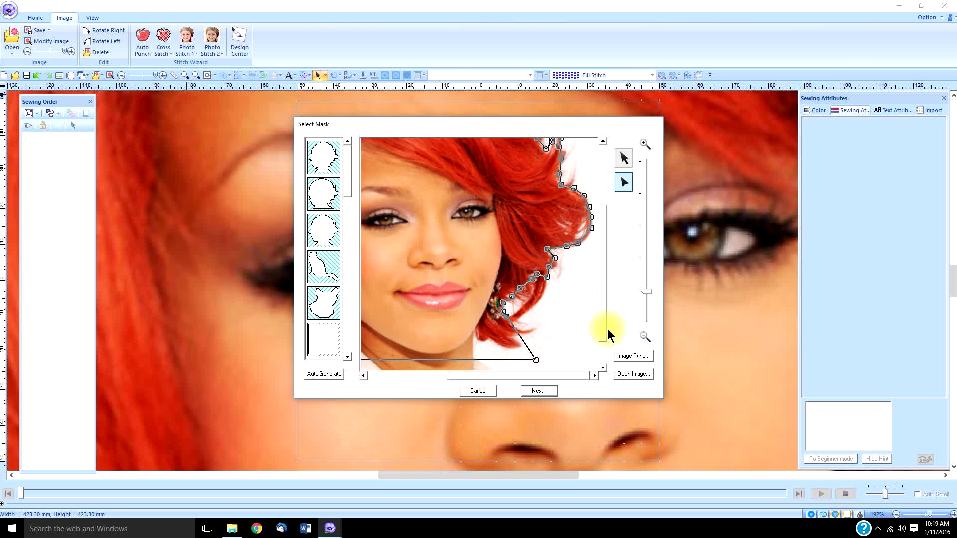
pyautogui.click(519, 333)
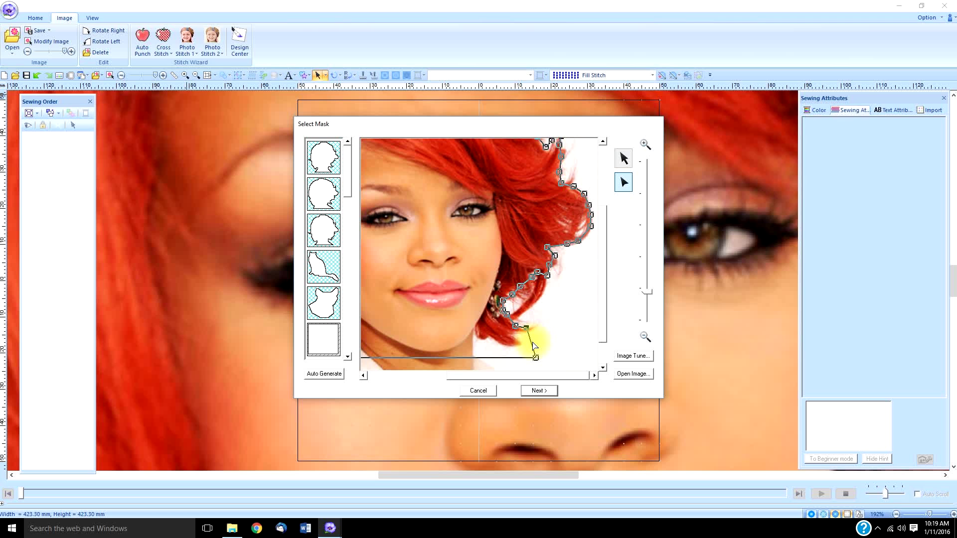
pyautogui.moveTo(538, 329); pyautogui.dragTo(474, 357)
pyautogui.moveTo(607, 326); pyautogui.dragTo(605, 378)
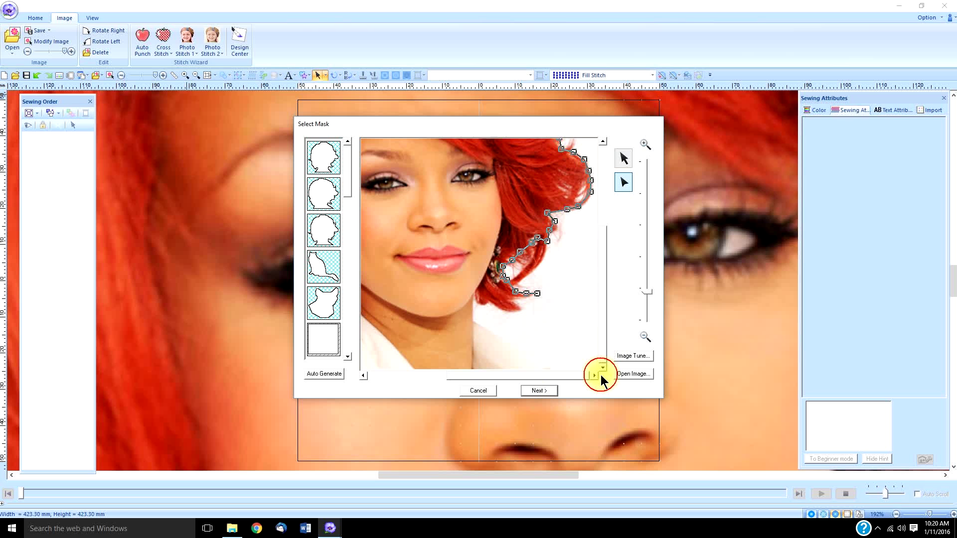
pyautogui.moveTo(473, 323); pyautogui.dragTo(511, 369)
pyautogui.click(468, 368)
pyautogui.click(447, 369)
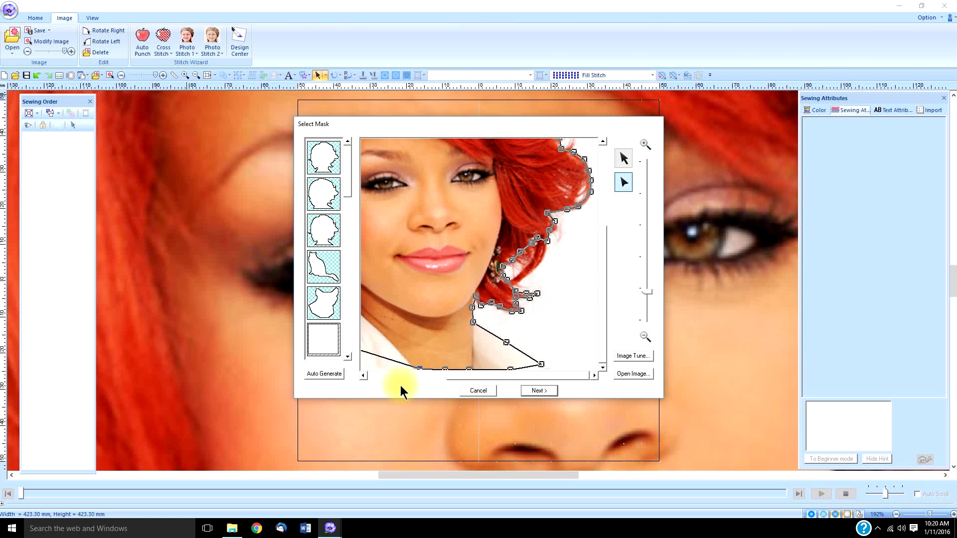
# - Extend the mask outline around the left collar and the lower left hair tips
pyautogui.moveTo(480, 378); pyautogui.dragTo(414, 377)
pyautogui.moveTo(505, 366); pyautogui.dragTo(382, 247)
pyautogui.moveTo(504, 377); pyautogui.dragTo(491, 374)
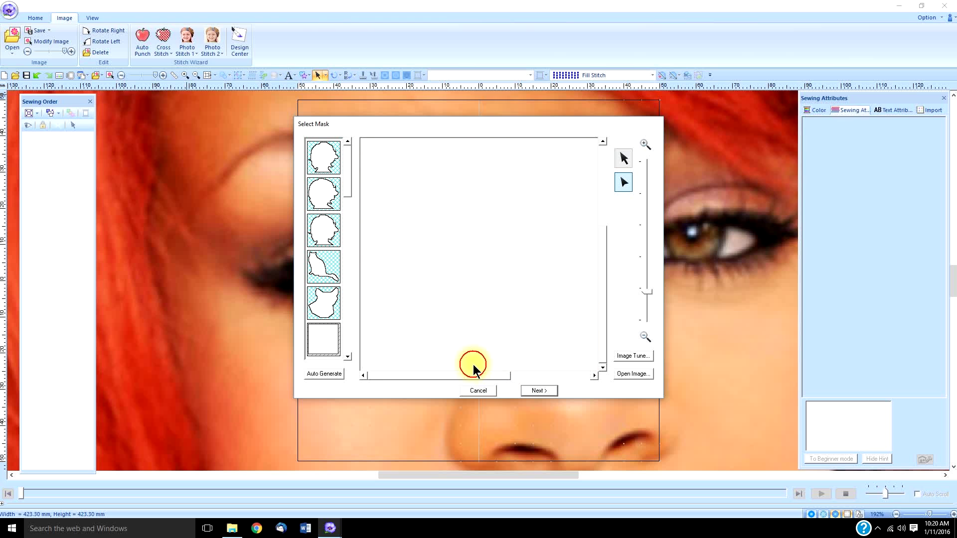
pyautogui.click(399, 283)
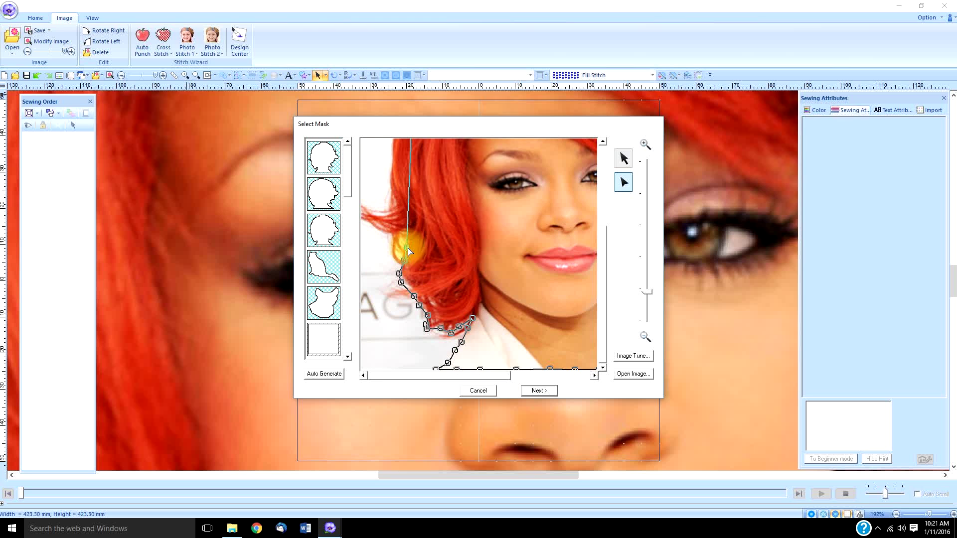
# - Trace the mask outline out along the flicked strand on the left side, around its tip, and back to the hair
pyautogui.click(405, 240)
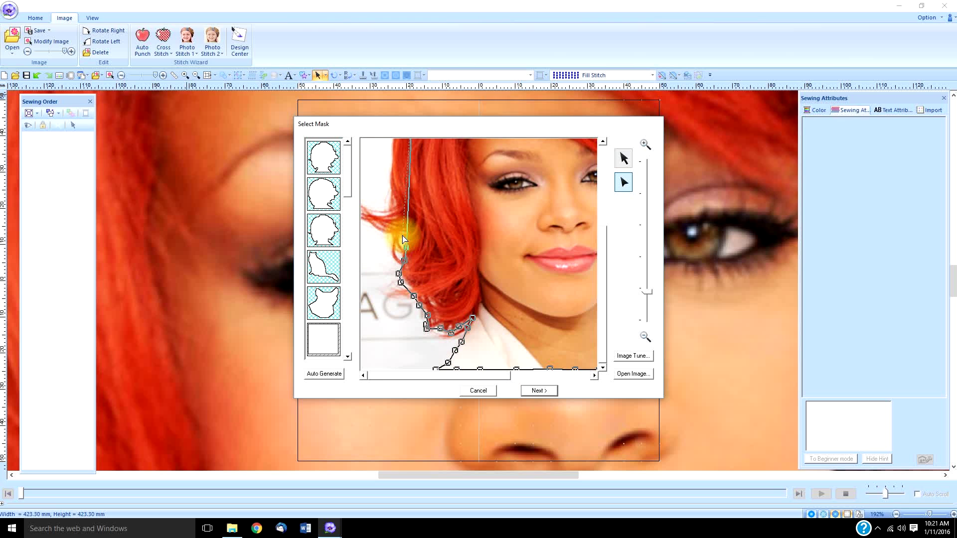
pyautogui.click(399, 238)
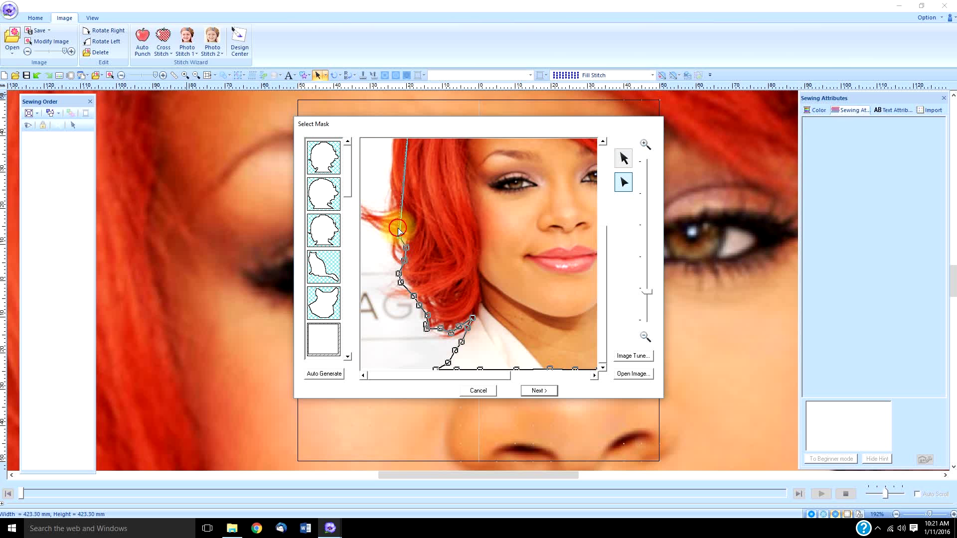
pyautogui.click(387, 233)
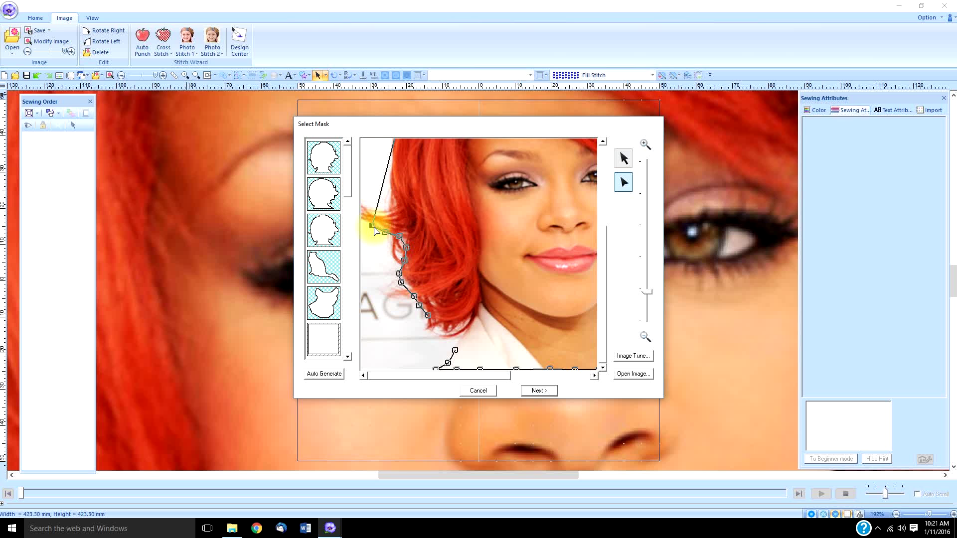
pyautogui.click(372, 225)
pyautogui.click(366, 219)
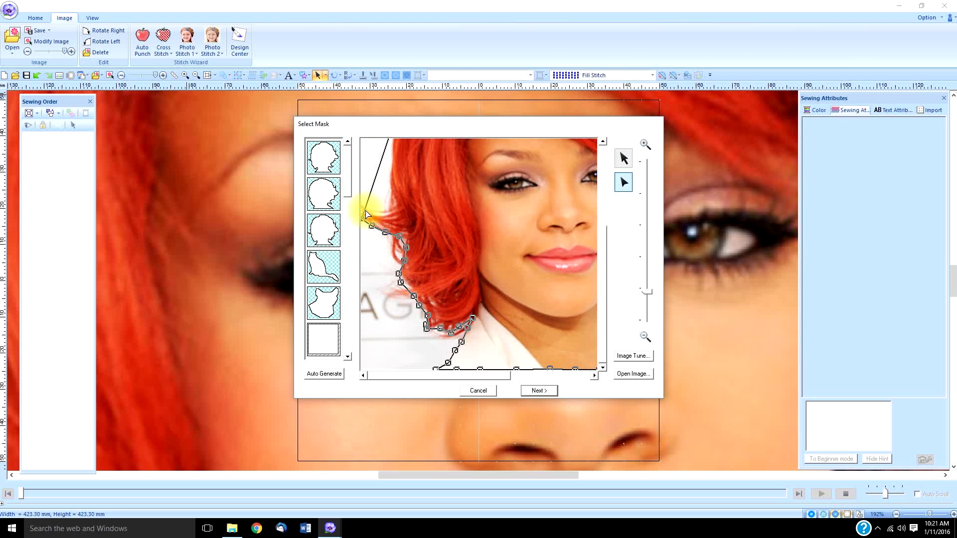
pyautogui.click(366, 211)
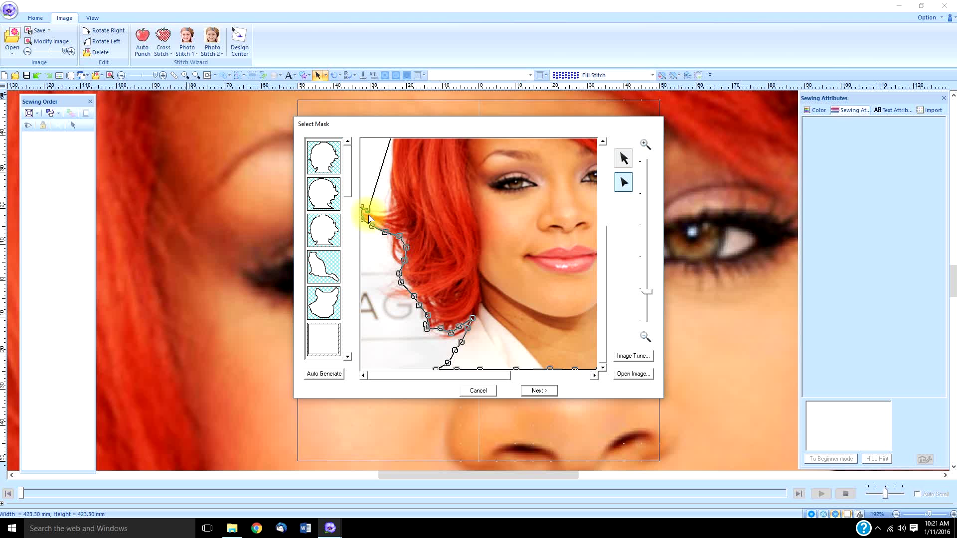
pyautogui.click(376, 215)
pyautogui.click(386, 216)
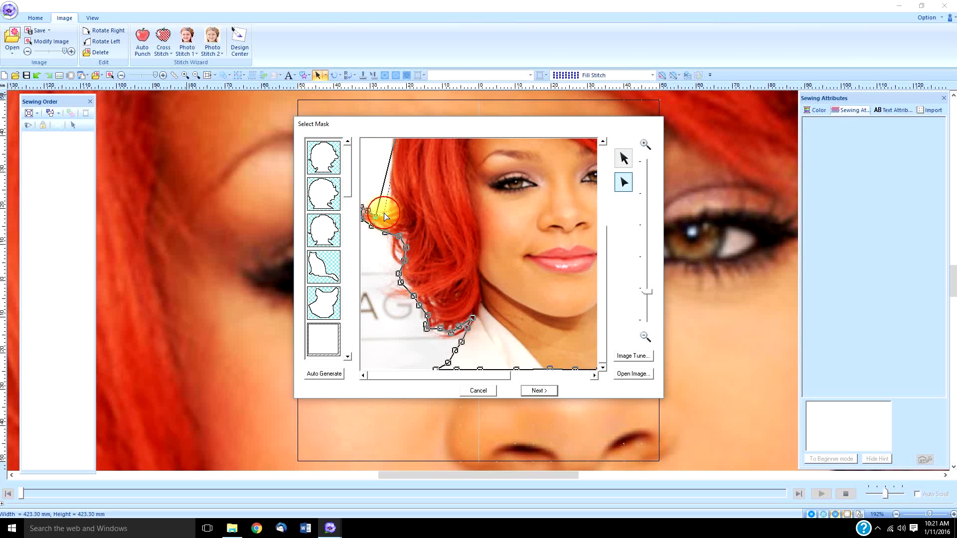
pyautogui.click(391, 209)
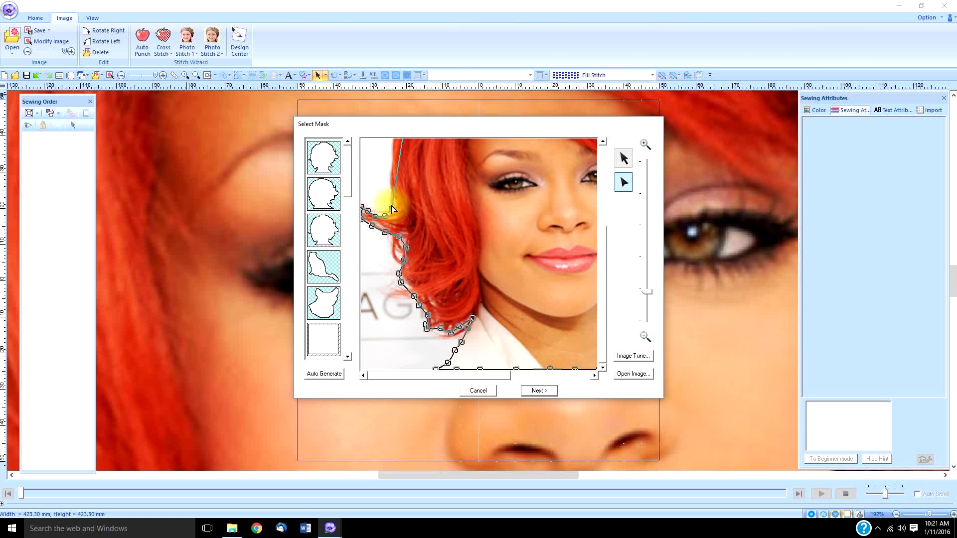
# - Continue the mask outline up the outer left edge of the hair from the flicked strand toward the crown
pyautogui.click(389, 198)
pyautogui.click(388, 181)
pyautogui.click(392, 174)
pyautogui.click(391, 160)
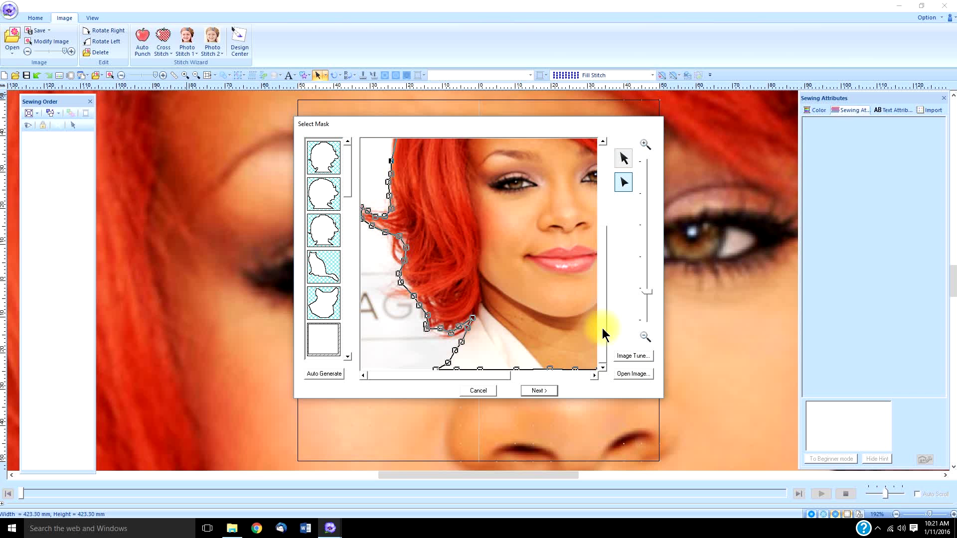
pyautogui.scroll(5, 602, 328)
pyautogui.click(391, 296)
pyautogui.click(389, 282)
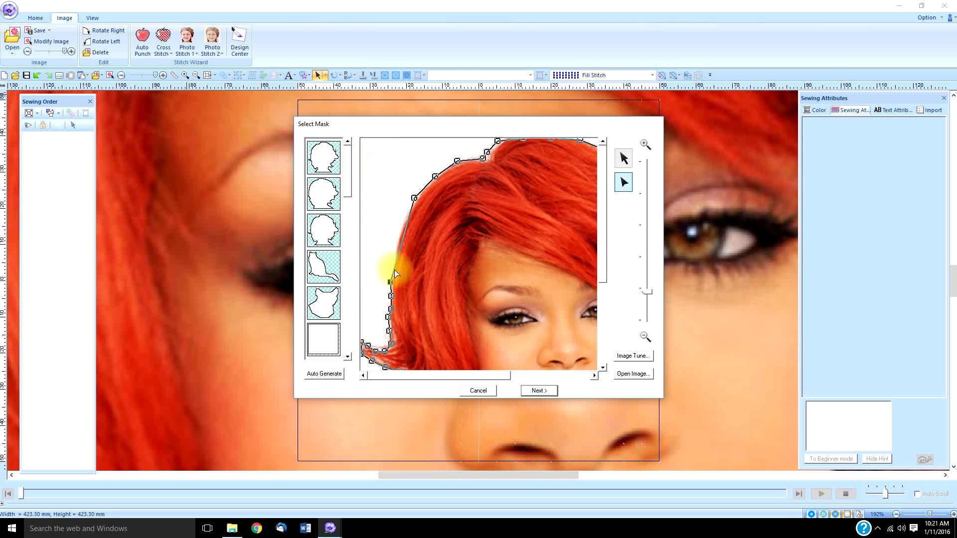
pyautogui.click(393, 261)
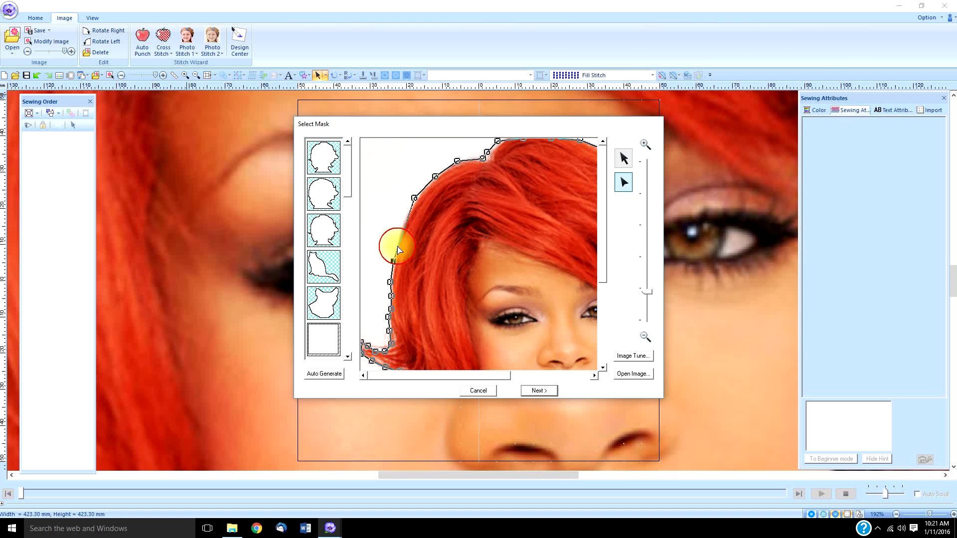
pyautogui.click(405, 230)
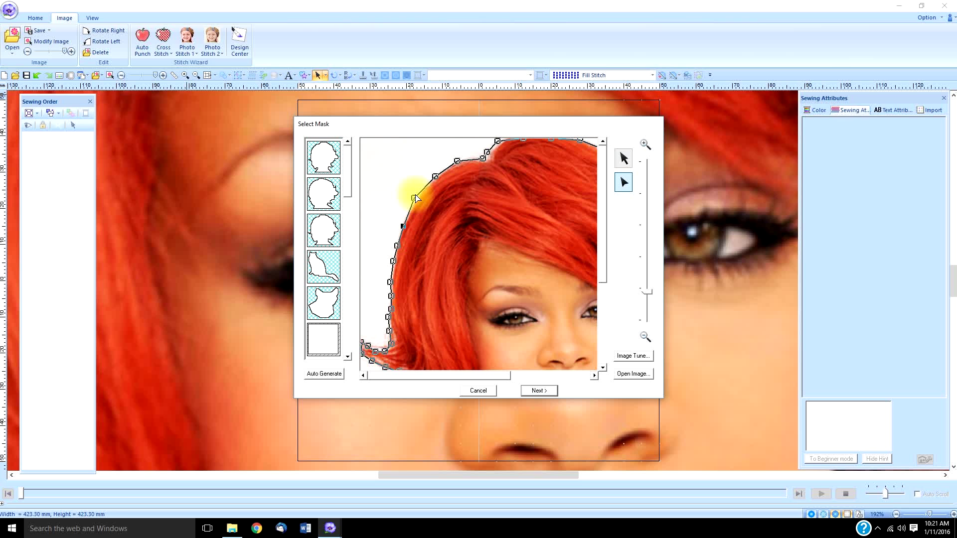
# - Tighten the mask points along the upper left curve of the hair to the crown
pyautogui.click(416, 196)
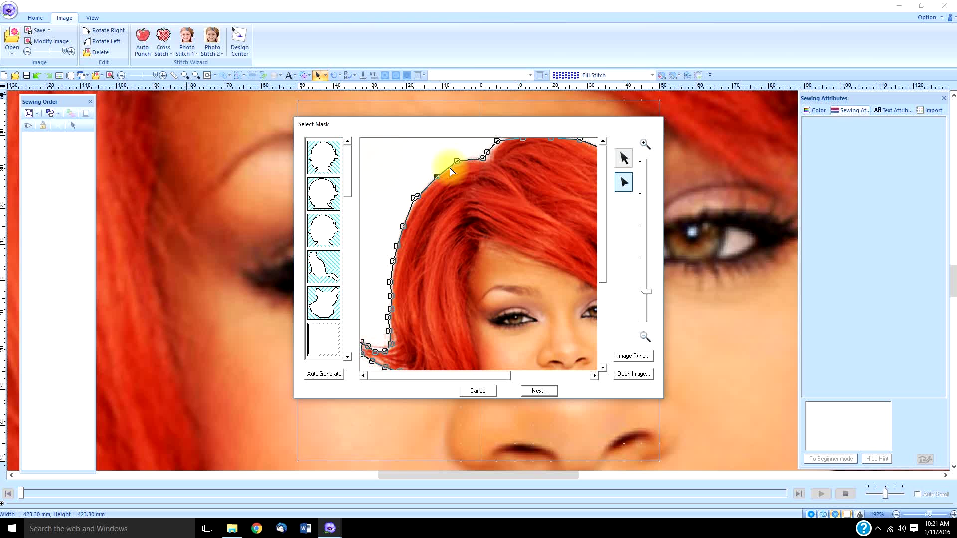
pyautogui.click(454, 162)
pyautogui.click(488, 155)
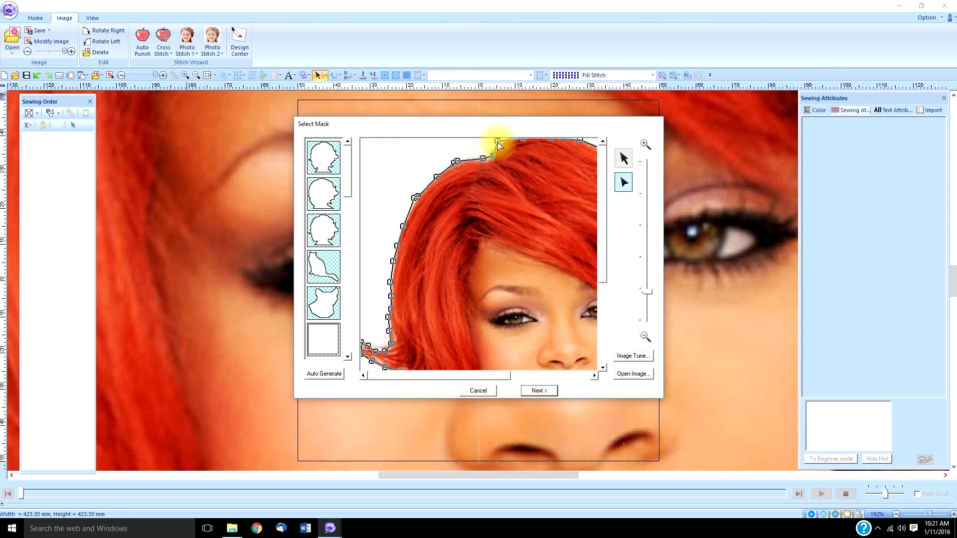
# - Check the whole mask outline and refine its points where the lower right hair tips meet the neck
pyautogui.click(648, 304)
pyautogui.moveTo(651, 263); pyautogui.dragTo(642, 339)
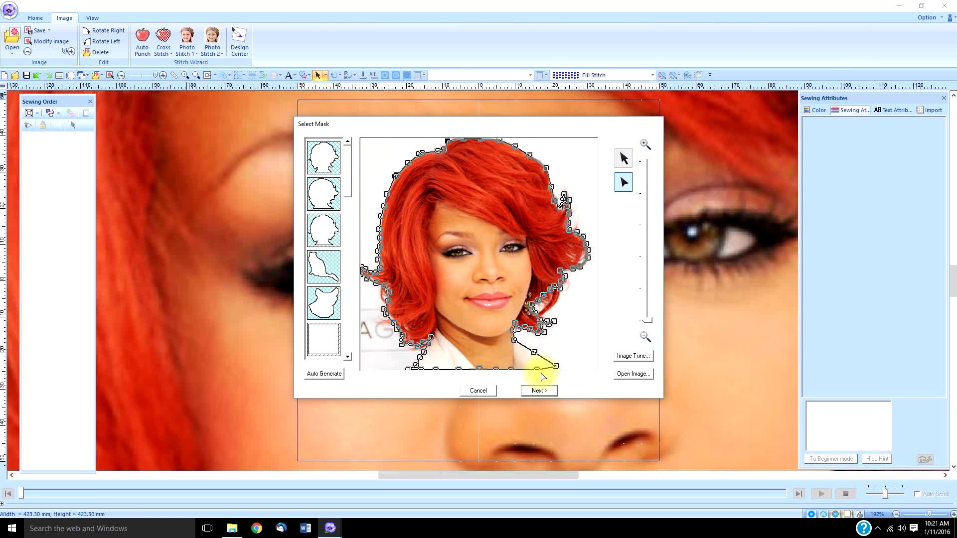
pyautogui.moveTo(651, 321); pyautogui.dragTo(650, 296)
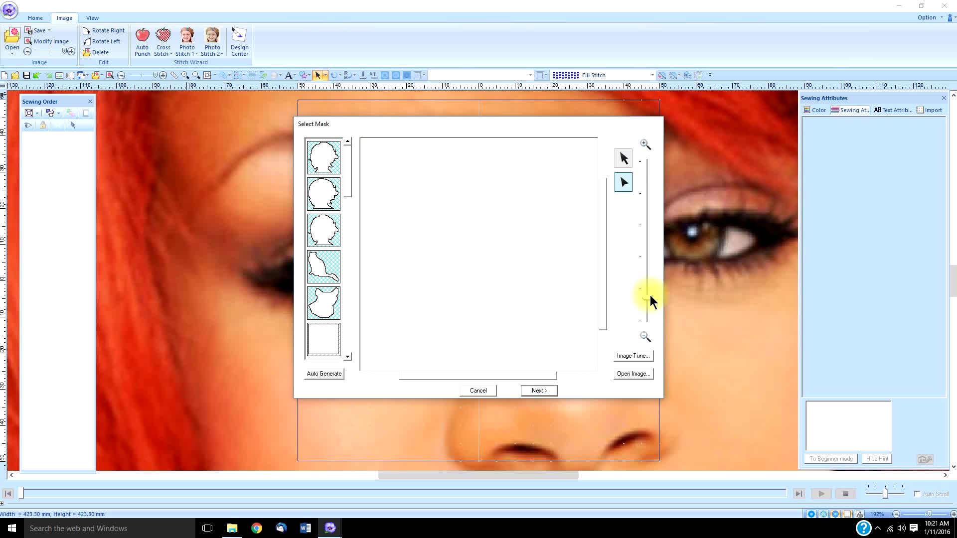
pyautogui.moveTo(494, 374); pyautogui.dragTo(518, 374)
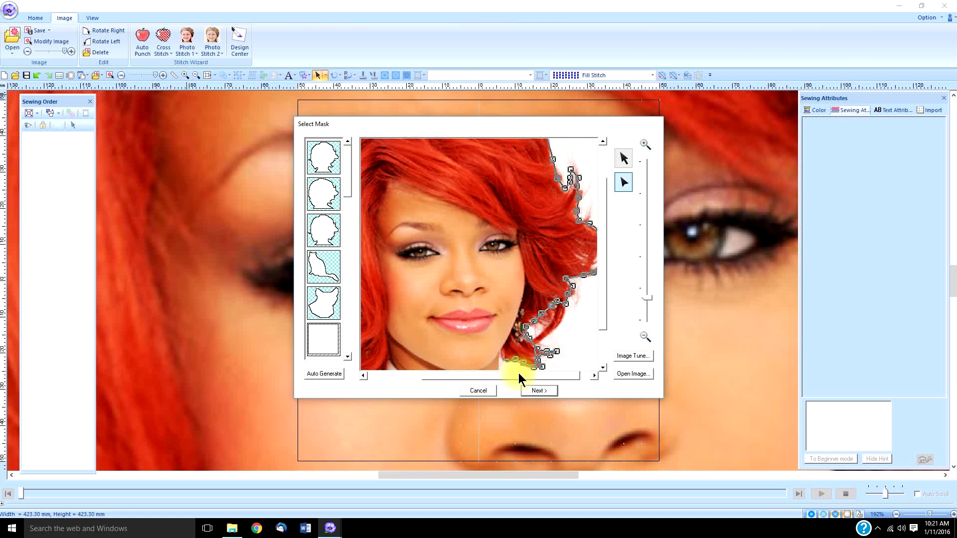
pyautogui.click(603, 335)
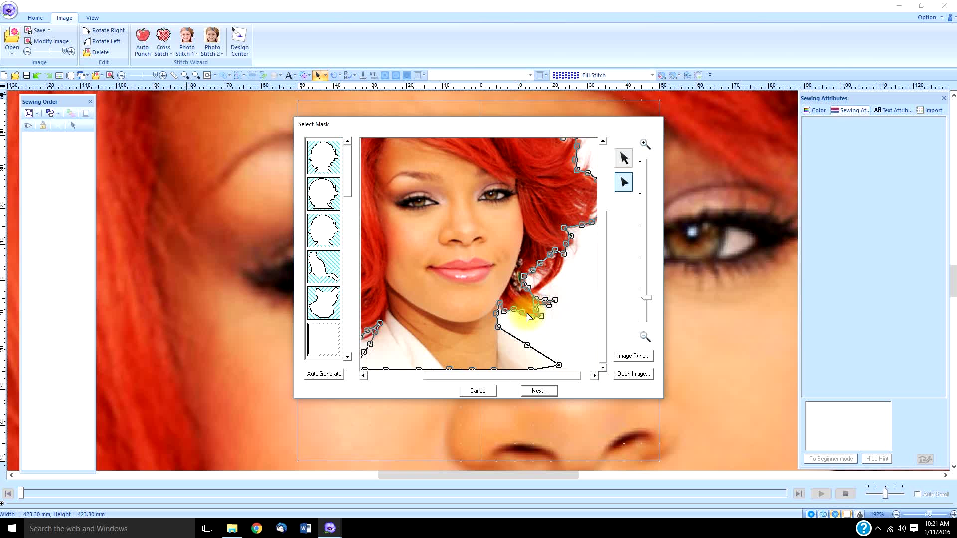
pyautogui.moveTo(505, 310); pyautogui.dragTo(503, 300)
pyautogui.click(499, 312)
pyautogui.click(499, 325)
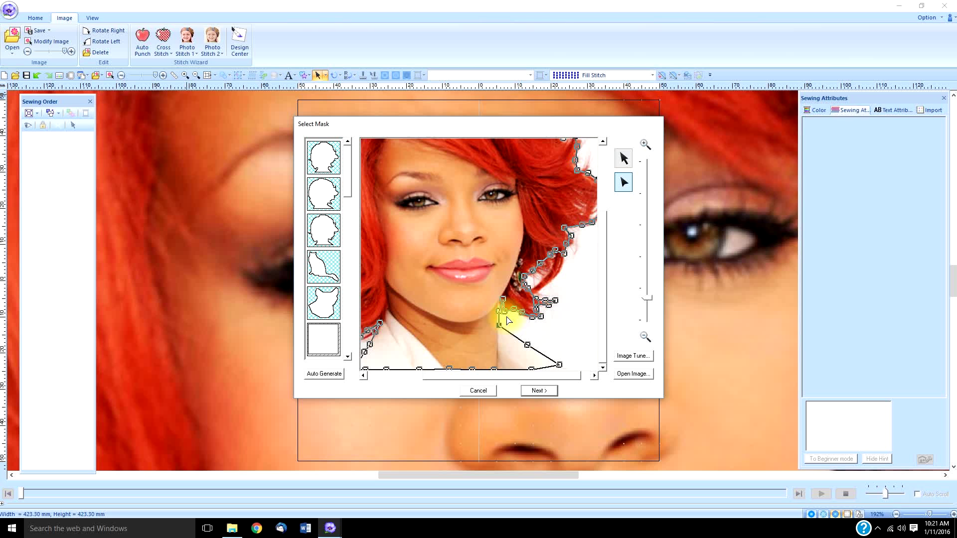
pyautogui.click(502, 303)
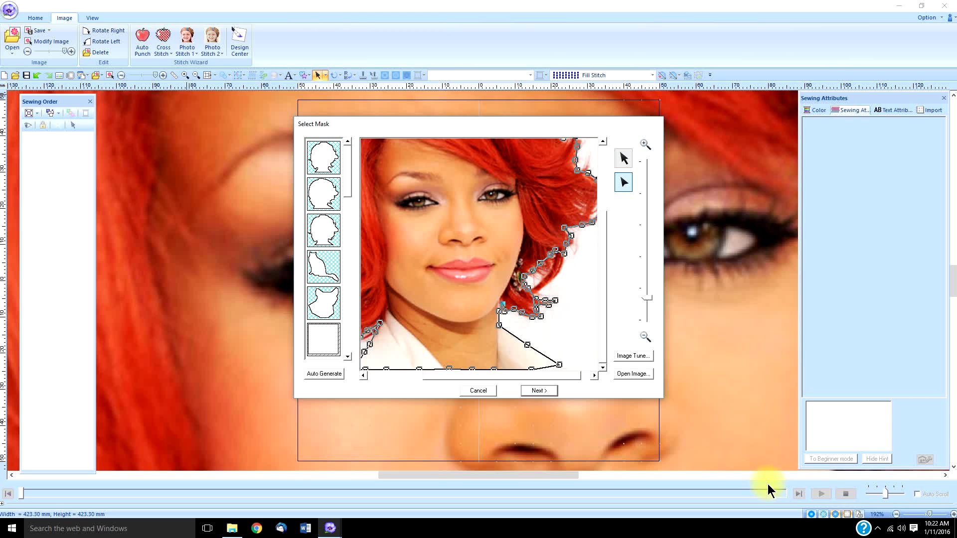
# - Open the image tuning settings and sharpen the photo to the third notch above Original
pyautogui.click(633, 356)
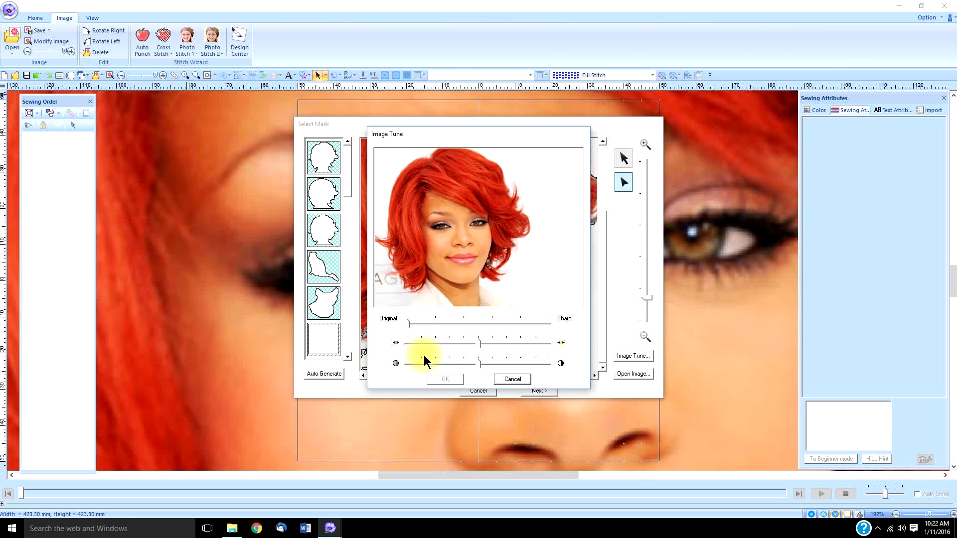
pyautogui.moveTo(409, 321); pyautogui.dragTo(501, 331)
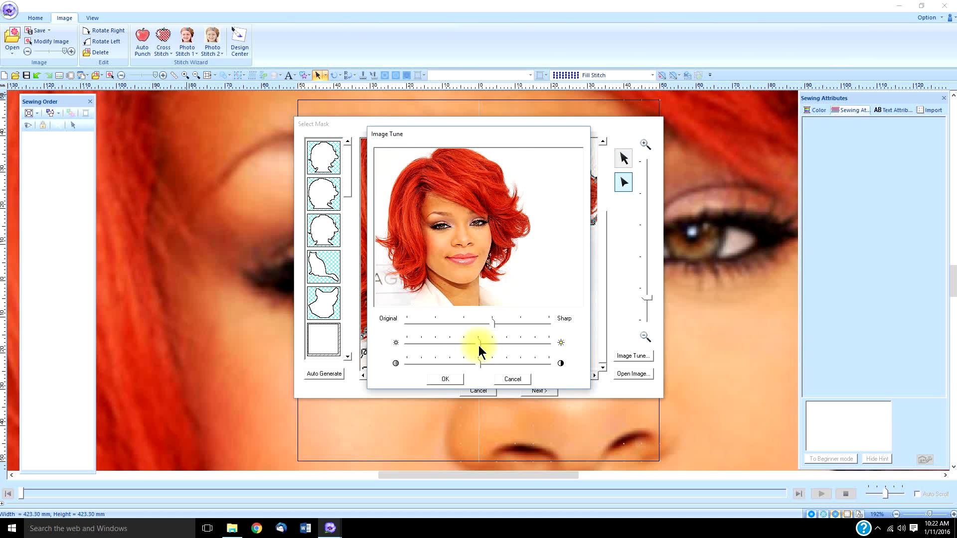
# - Try higher and lower brightness and contrast levels on the photo, returning both to the midpoint
pyautogui.moveTo(479, 345)
pyautogui.mouseDown()
pyautogui.moveTo(459, 341)
pyautogui.moveTo(481, 348)
pyautogui.mouseUp()
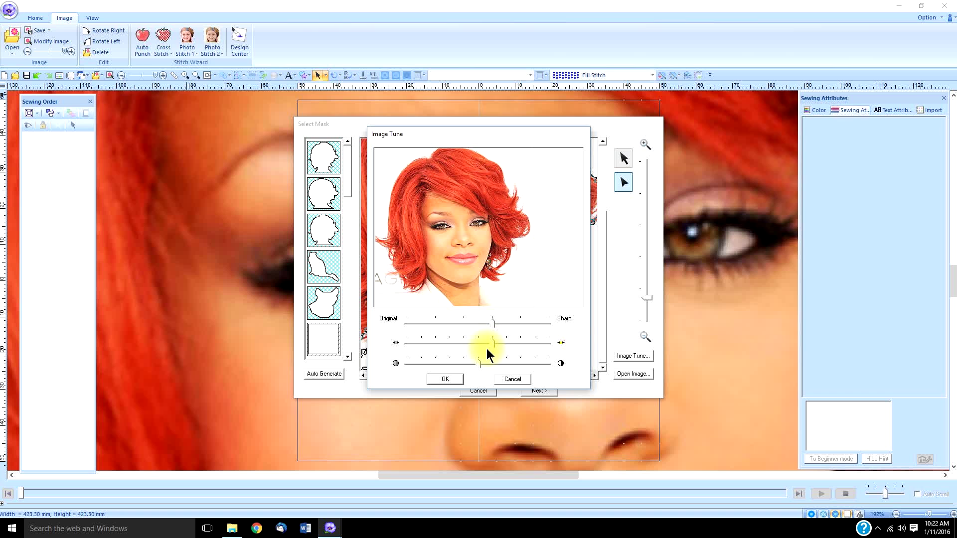
pyautogui.click(462, 341)
pyautogui.moveTo(462, 340)
pyautogui.mouseDown()
pyautogui.moveTo(436, 342)
pyautogui.moveTo(479, 344)
pyautogui.mouseUp()
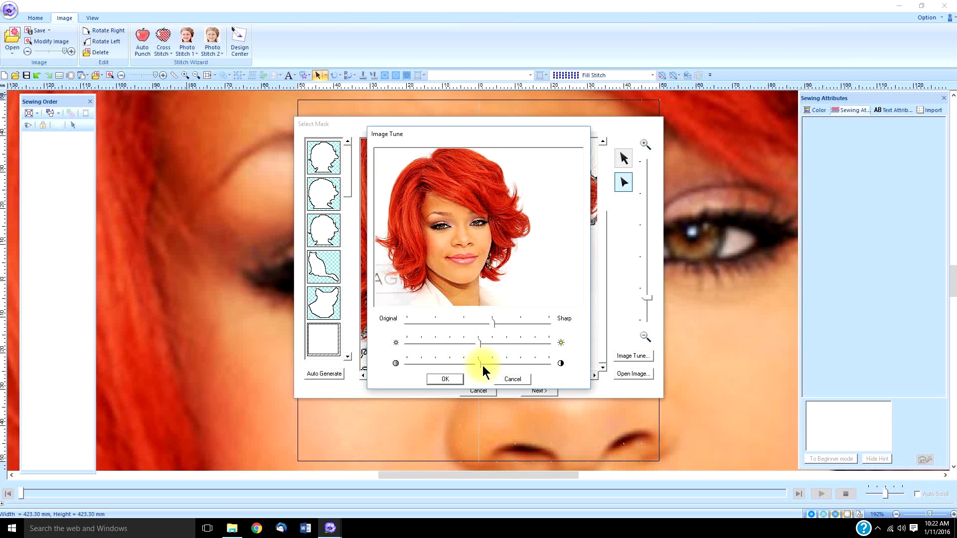
pyautogui.moveTo(480, 366); pyautogui.dragTo(438, 364)
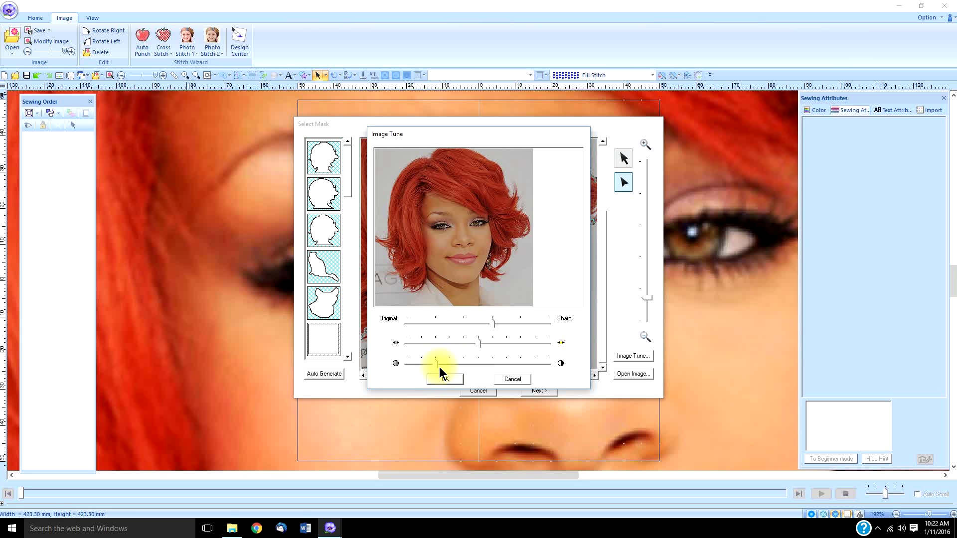
pyautogui.moveTo(437, 367)
pyautogui.mouseDown()
pyautogui.moveTo(482, 361)
pyautogui.moveTo(454, 367)
pyautogui.mouseUp()
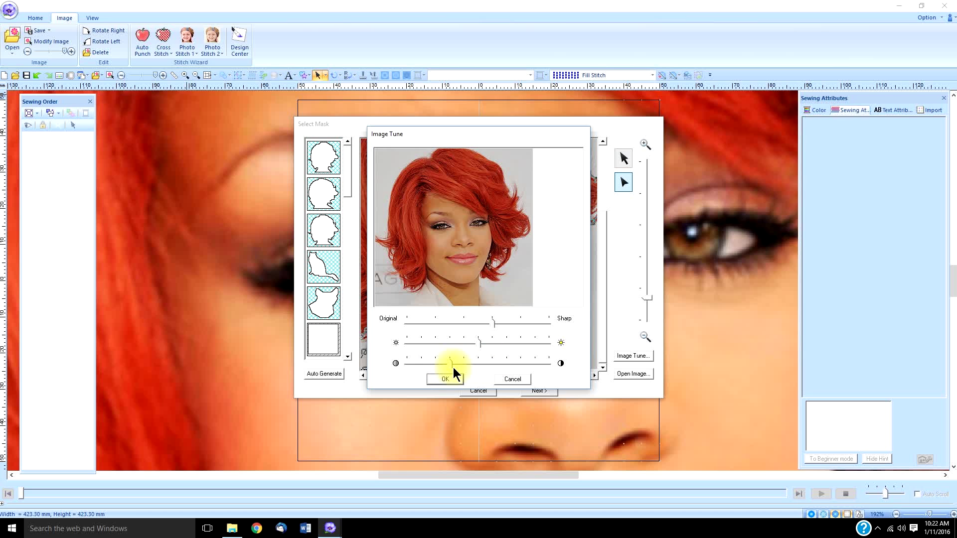
pyautogui.click(496, 363)
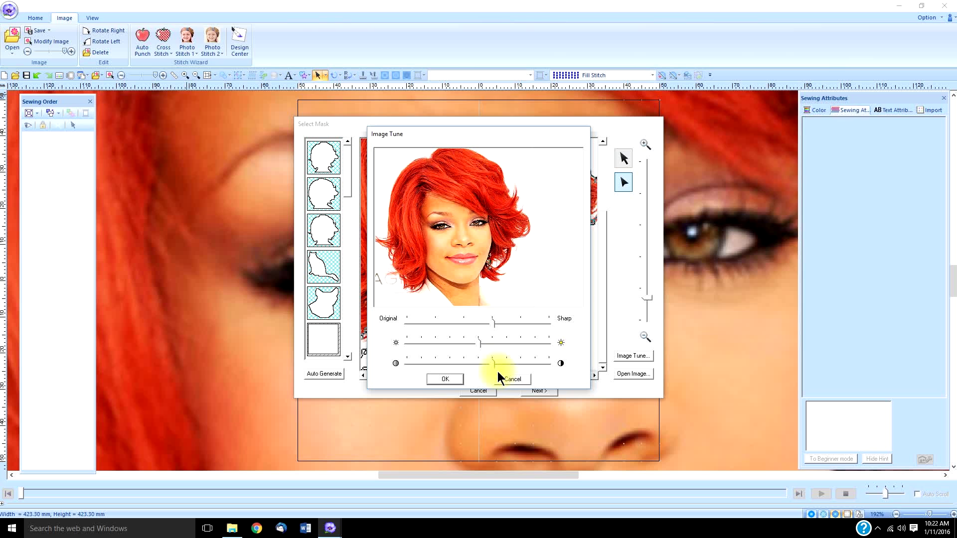
pyautogui.click(480, 364)
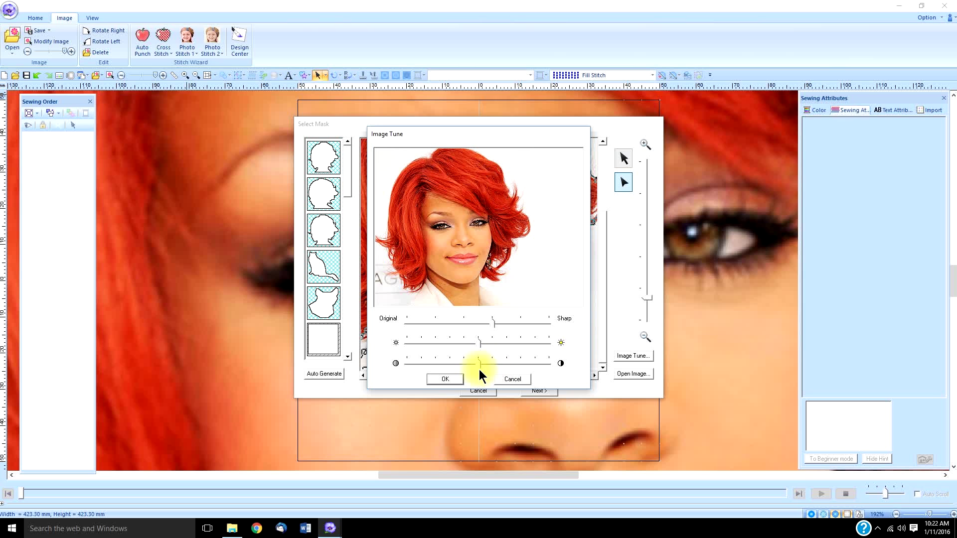
# - Apply the image tuning and proceed with the traced mask to the mask shape check
pyautogui.click(445, 379)
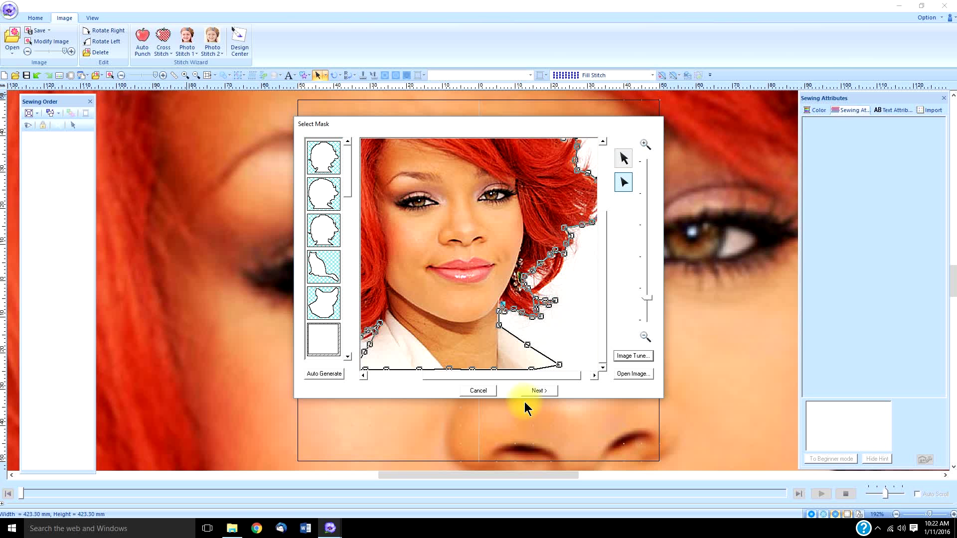
pyautogui.click(543, 393)
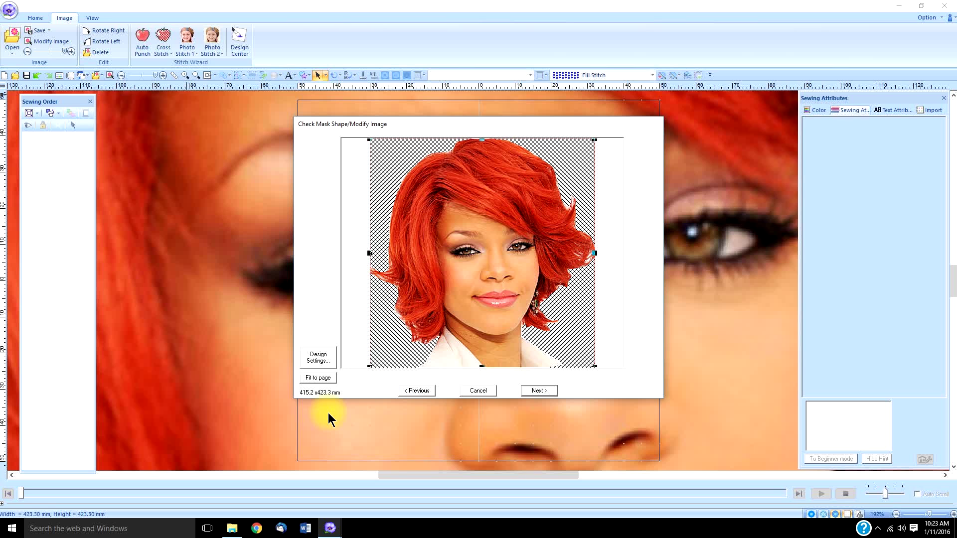
# - Set the design page's hoop size to 200 x 200 mm (Quilt Frame)
pyautogui.click(323, 359)
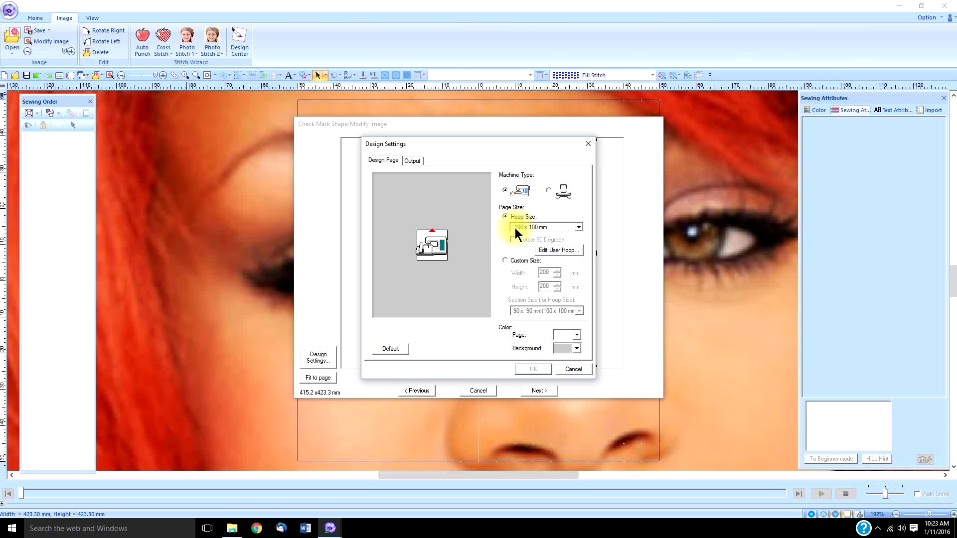
pyautogui.click(579, 228)
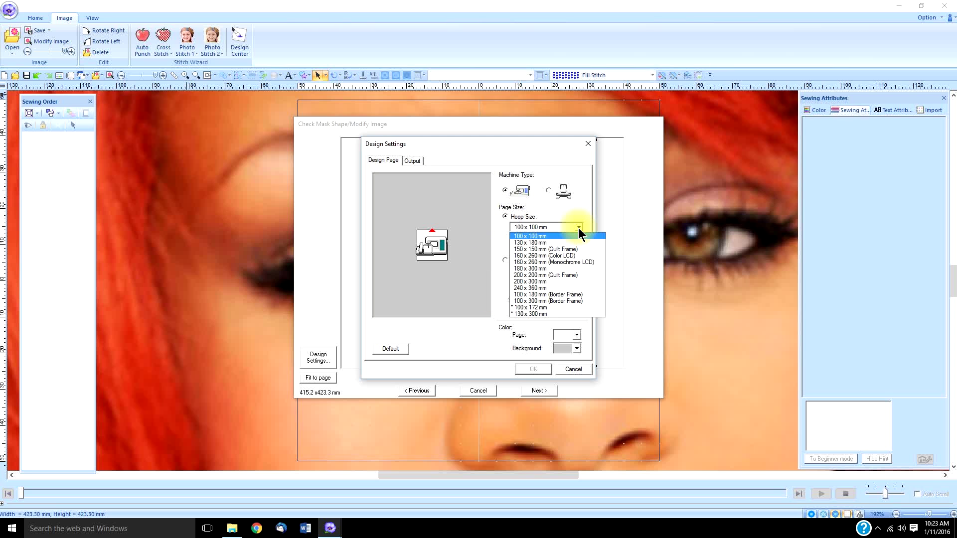
pyautogui.click(557, 277)
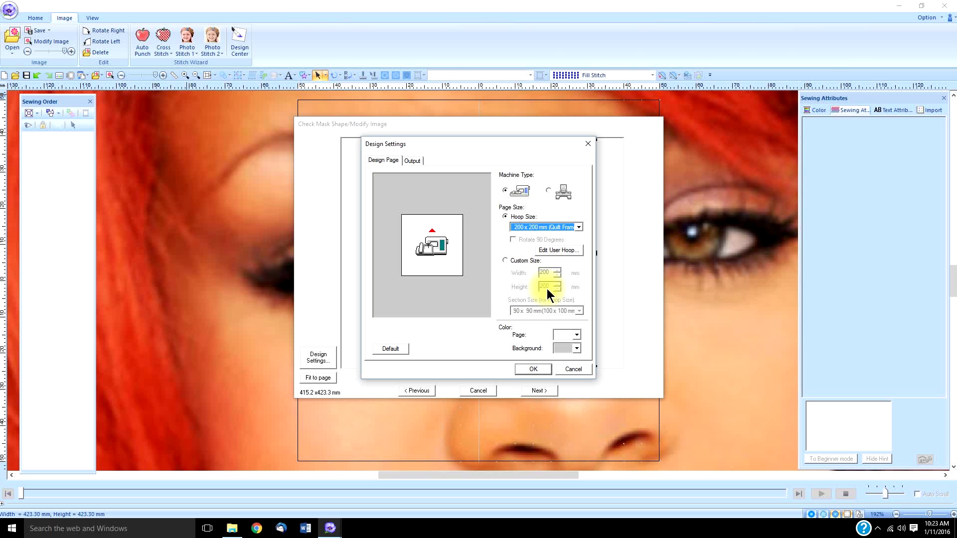
pyautogui.click(534, 370)
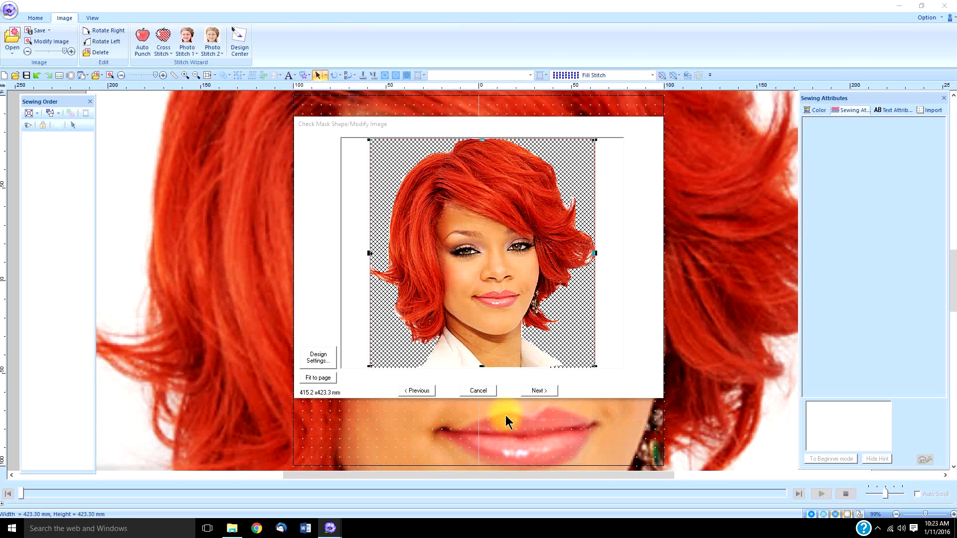
# - Fit the masked image to the design page and proceed to the Photo Stitch 1 parameters
pyautogui.click(320, 379)
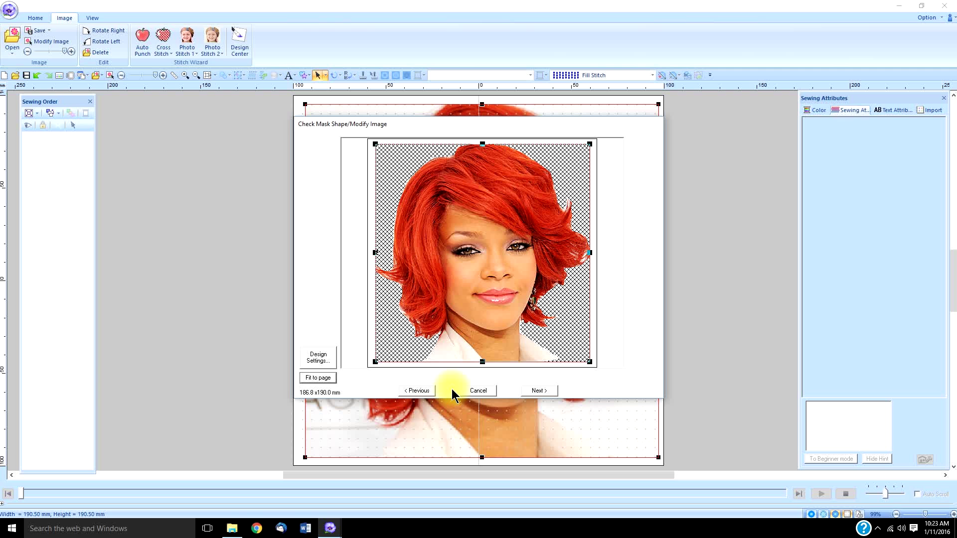
pyautogui.moveTo(533, 123); pyautogui.dragTo(849, 176)
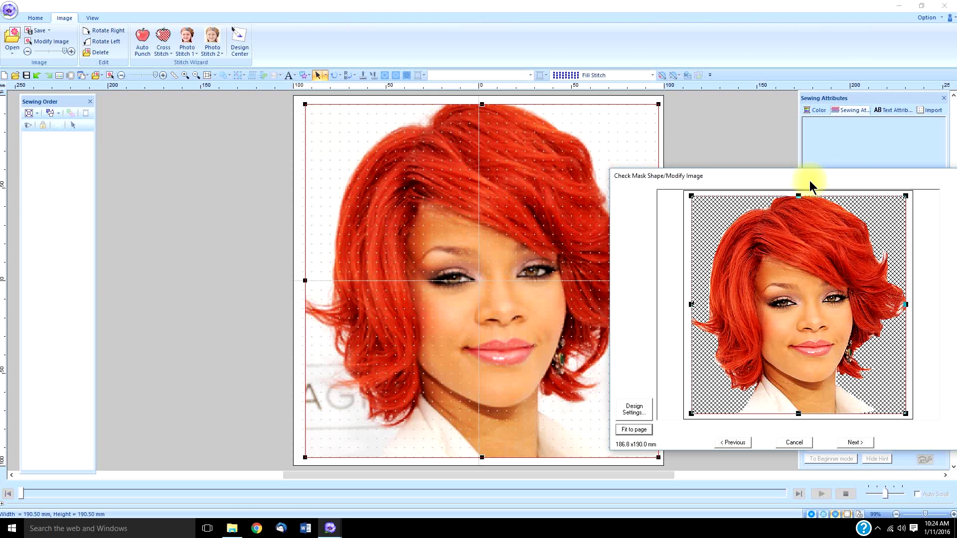
pyautogui.moveTo(807, 182); pyautogui.dragTo(512, 141)
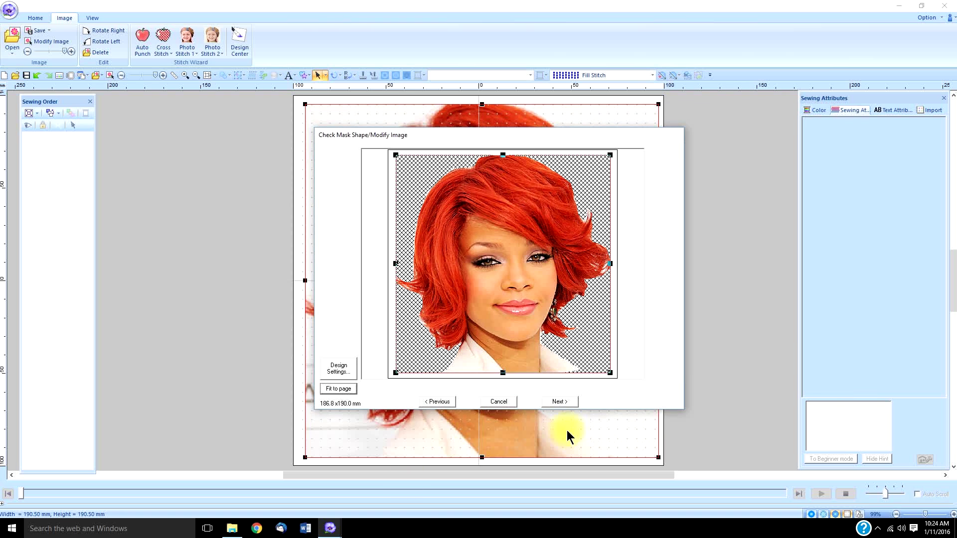
pyautogui.click(565, 403)
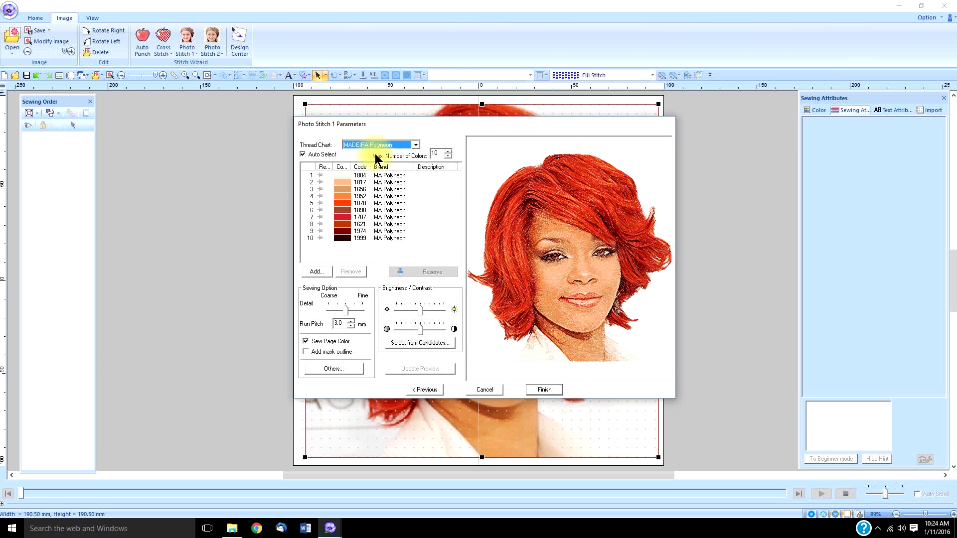
pyautogui.click(415, 145)
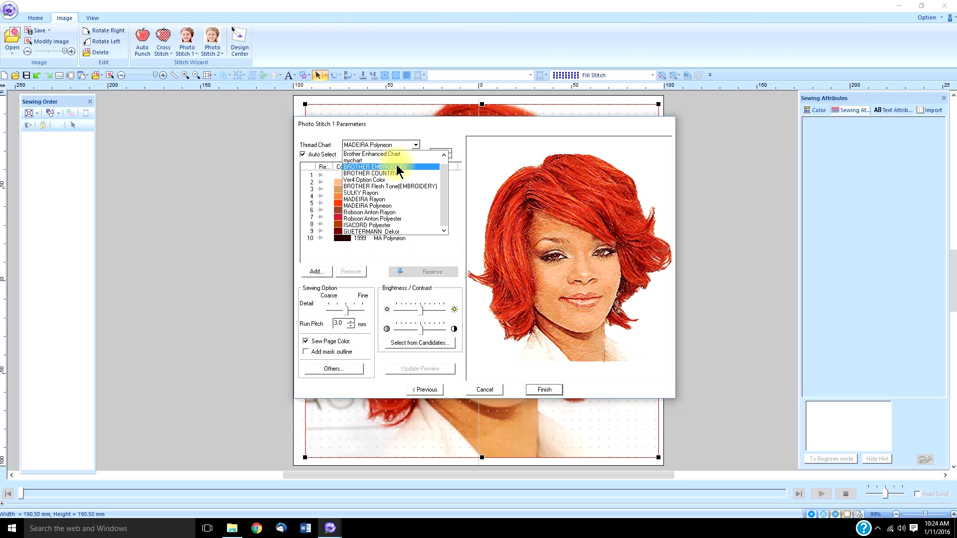
pyautogui.click(208, 213)
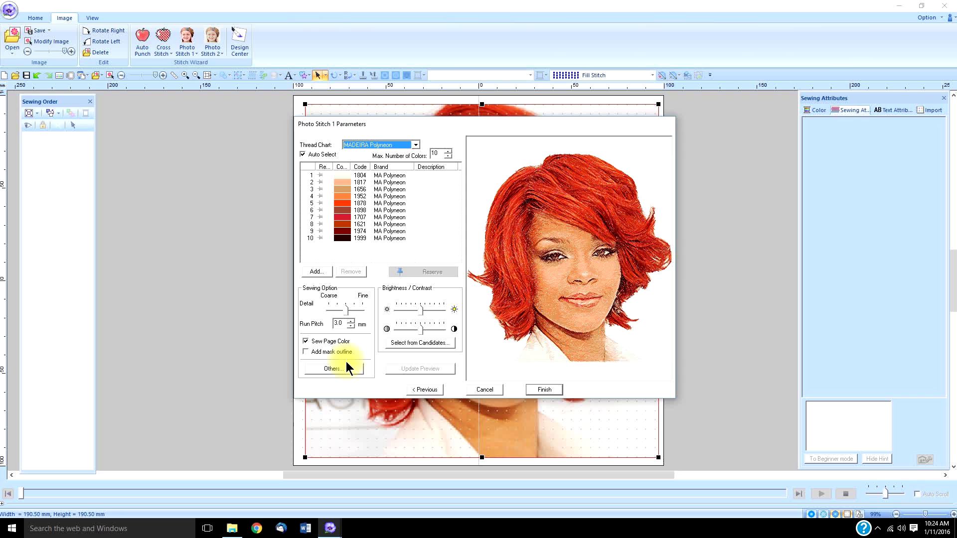
pyautogui.click(416, 145)
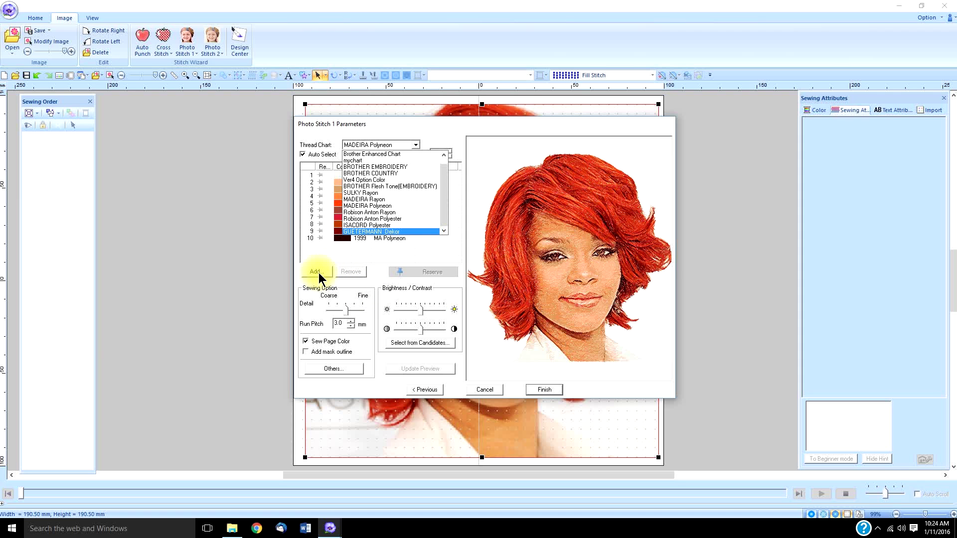
pyautogui.click(458, 218)
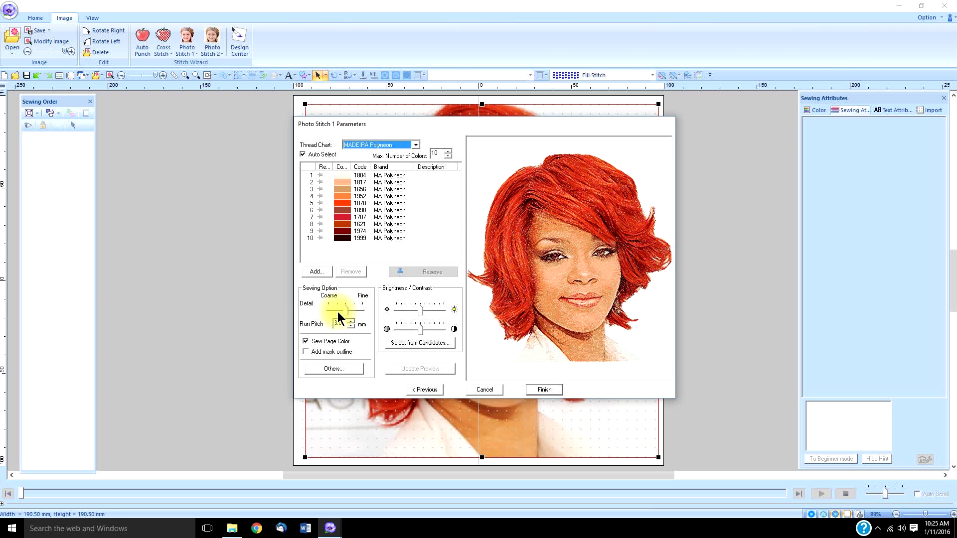
# - Set the sewing detail to the finest level, refresh the preview, and reduce the run pitch to 2.3 mm
pyautogui.moveTo(348, 310); pyautogui.dragTo(368, 309)
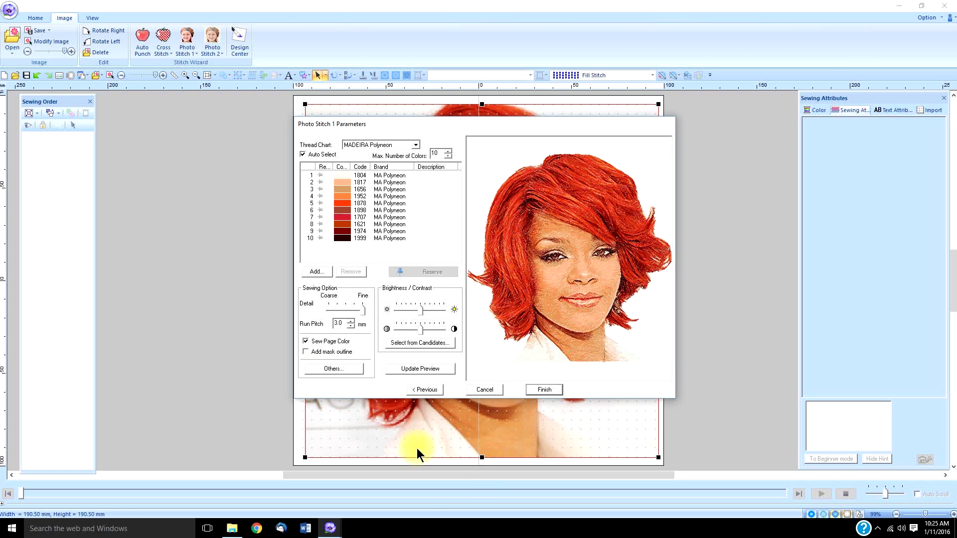
pyautogui.click(438, 368)
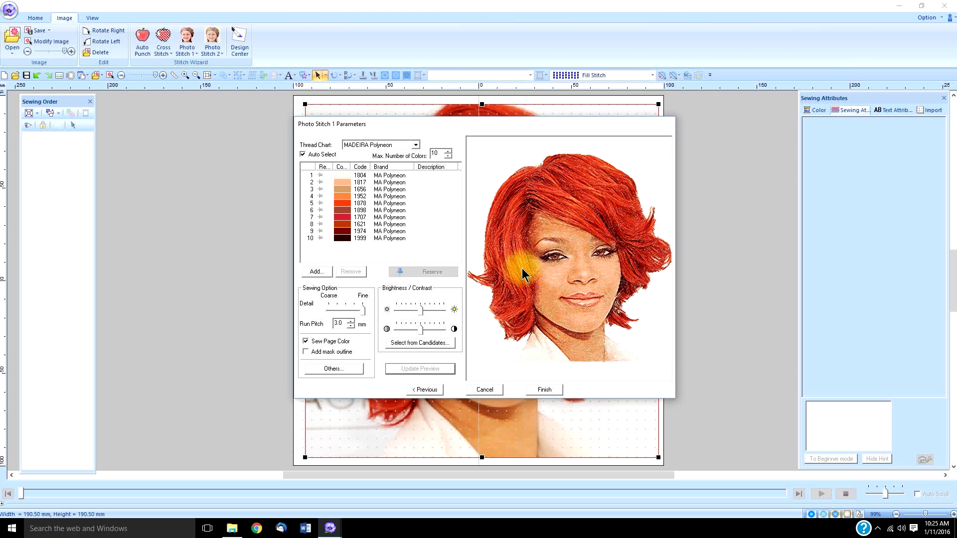
pyautogui.click(350, 326)
pyautogui.click(350, 326)
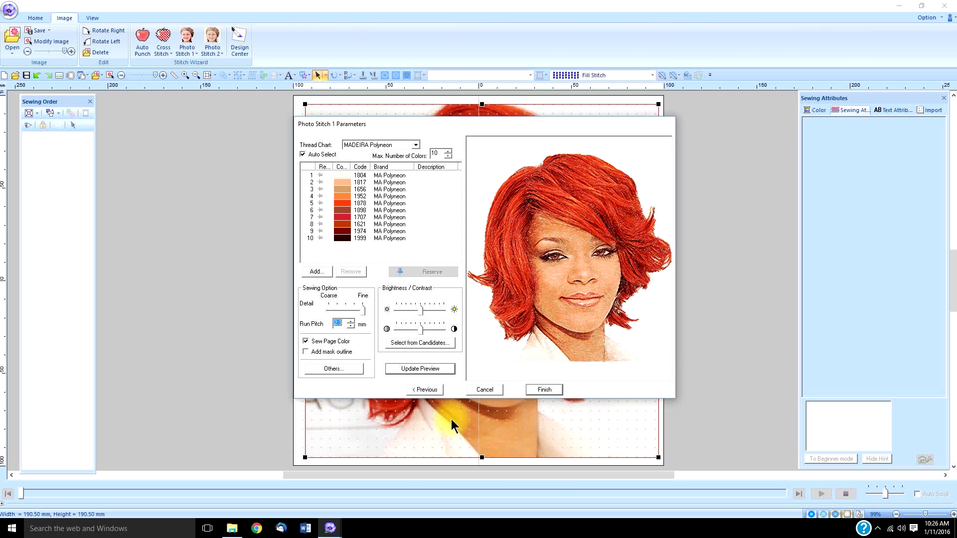
# - Try a higher brightness and a lower contrast in the stitch preview, returning both to the midpoint
pyautogui.click(421, 310)
pyautogui.click(424, 369)
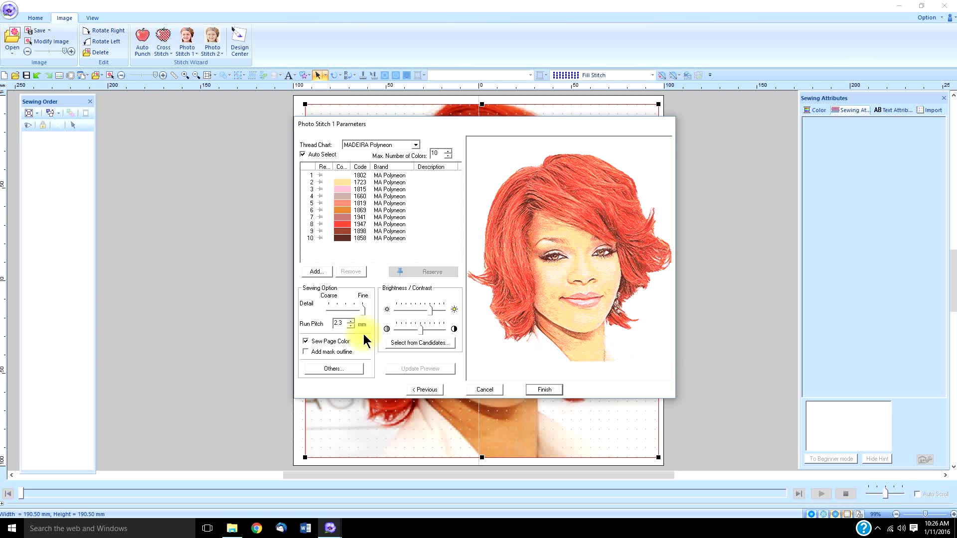
pyautogui.moveTo(430, 309); pyautogui.dragTo(421, 310)
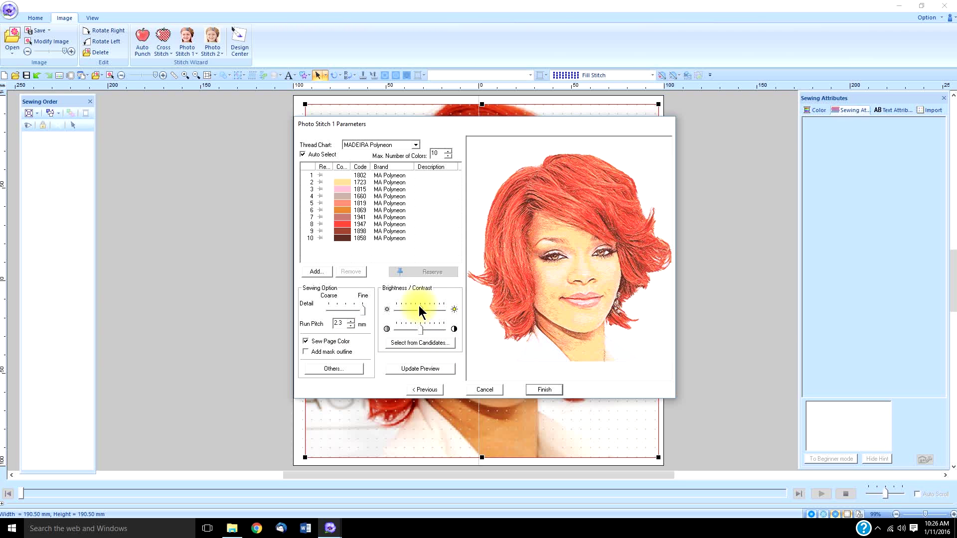
pyautogui.click(429, 369)
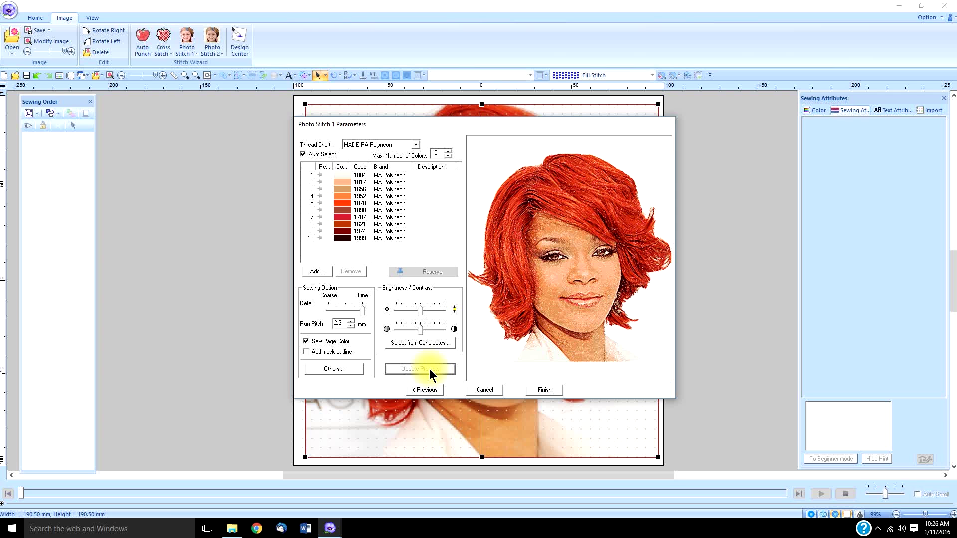
pyautogui.moveTo(421, 332); pyautogui.dragTo(414, 329)
pyautogui.click(425, 370)
pyautogui.moveTo(411, 331); pyautogui.dragTo(417, 329)
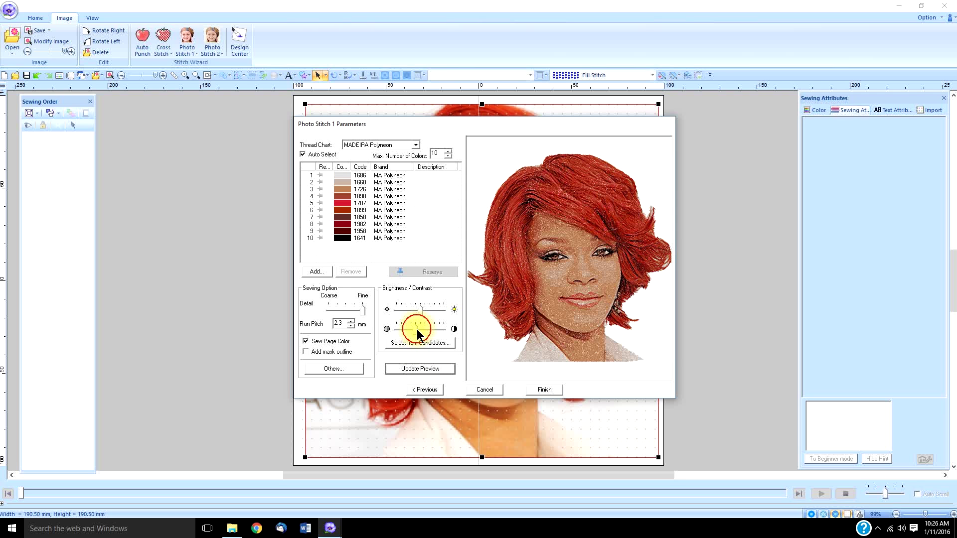
pyautogui.click(437, 366)
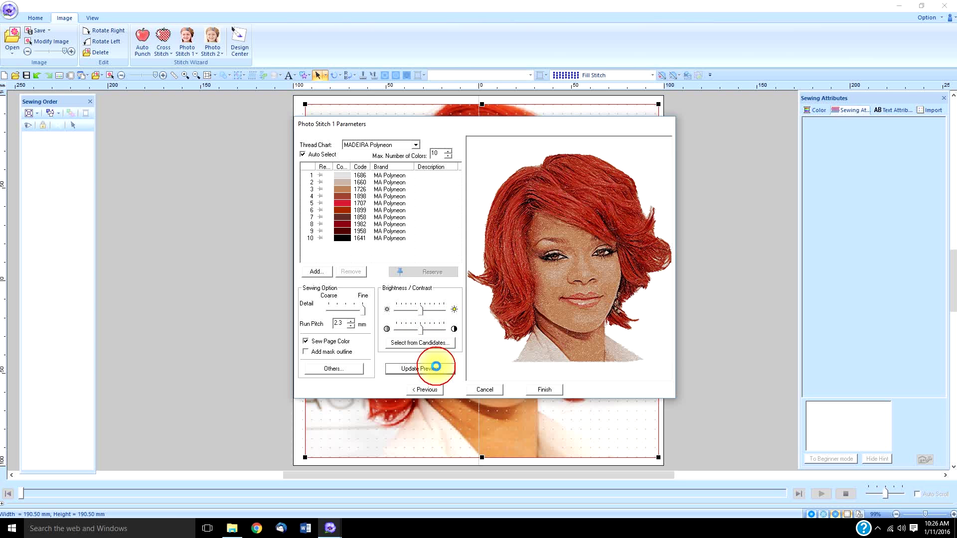
# - Raise the stitch brightness one notch above the midpoint and update the preview
pyautogui.moveTo(421, 310); pyautogui.dragTo(426, 309)
pyautogui.click(430, 369)
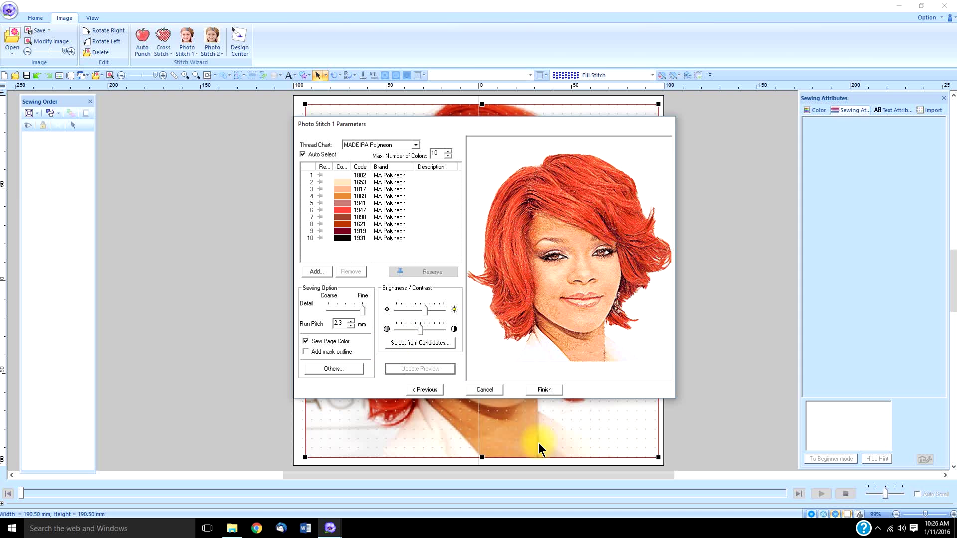
# - Compare the brightness and contrast candidates, keep the central one, and generate the stitch design
pyautogui.click(426, 343)
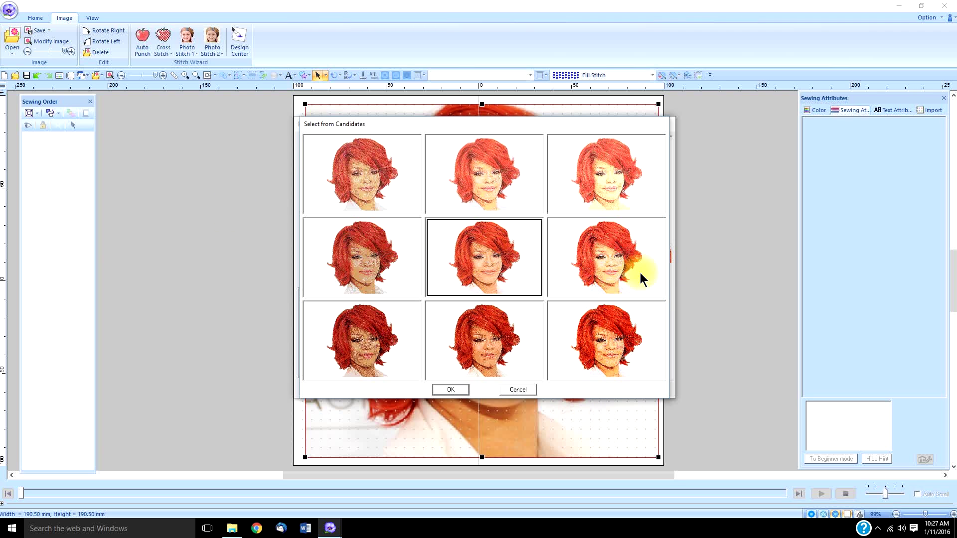
pyautogui.click(616, 277)
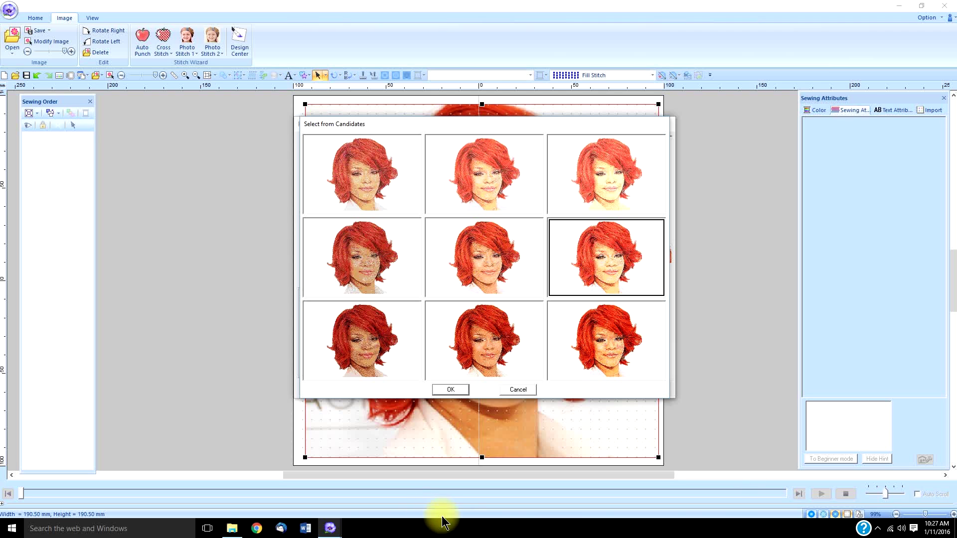
pyautogui.click(501, 254)
pyautogui.click(454, 393)
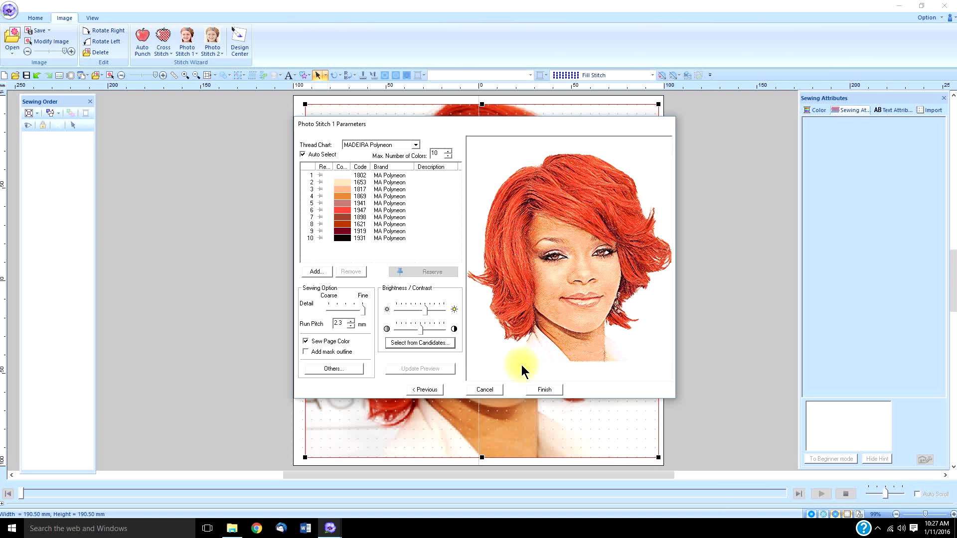
pyautogui.click(545, 389)
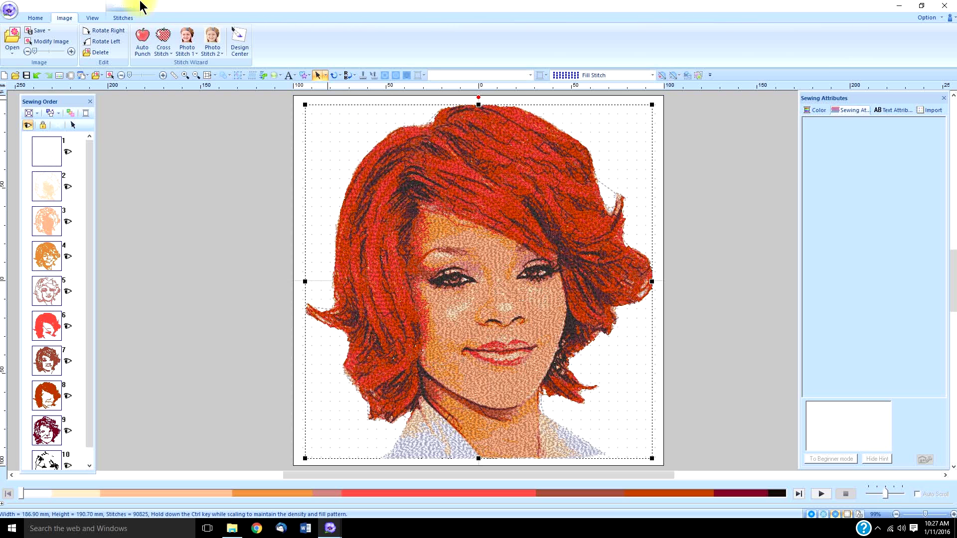
# - Display the finished portrait design in Stitch view mode
pyautogui.click(91, 17)
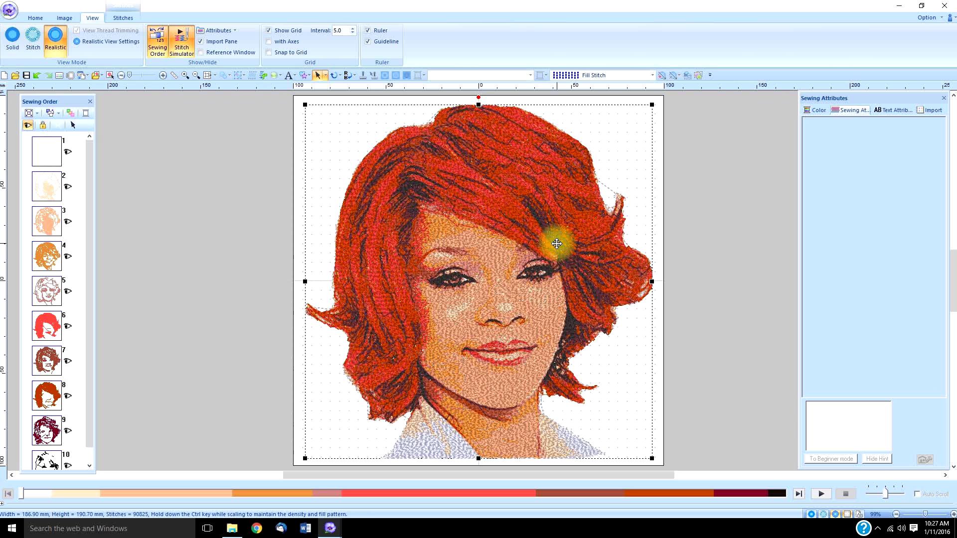
pyautogui.click(35, 38)
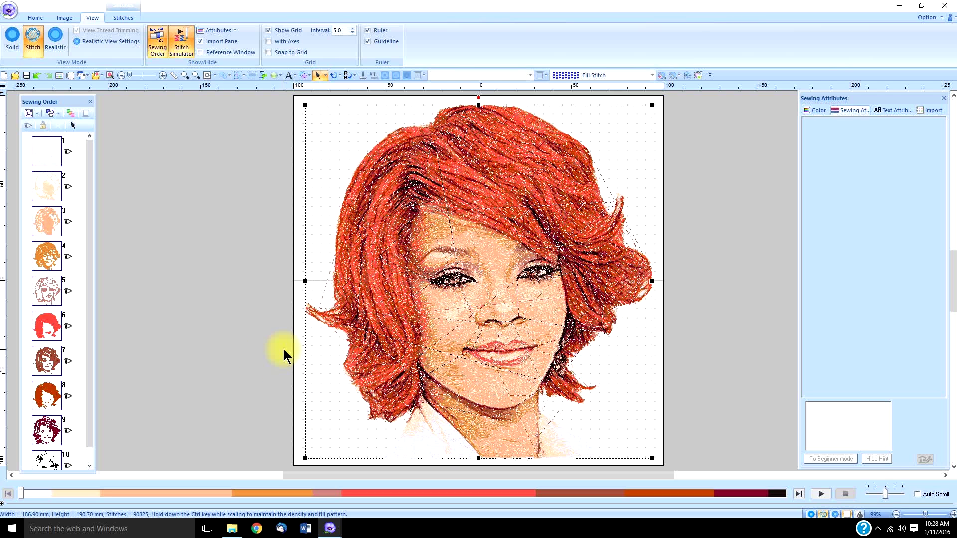
pyautogui.moveTo(92, 307); pyautogui.dragTo(97, 235)
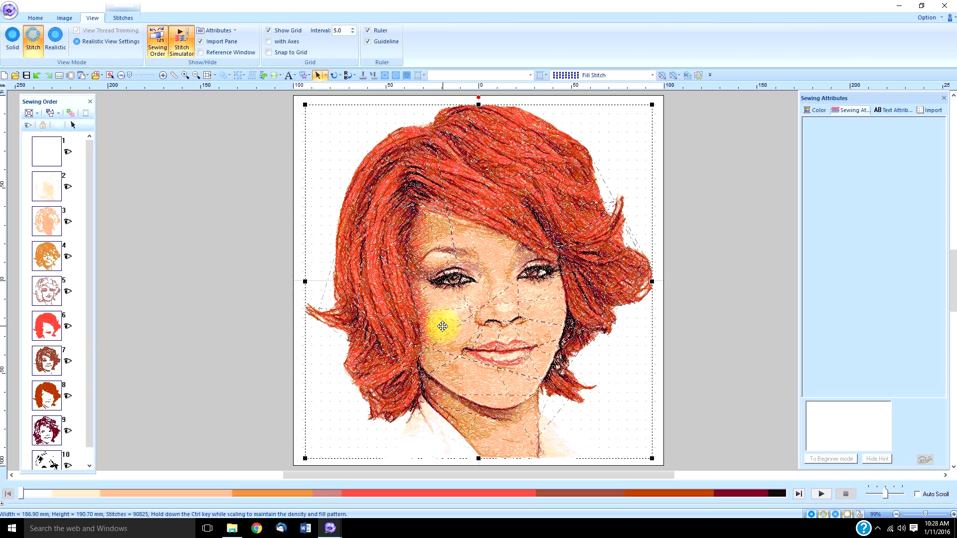
# - Try dividing the design's stitches by color and selecting the objects of the first sewing-order color, and undo the division
pyautogui.rightClick(473, 295)
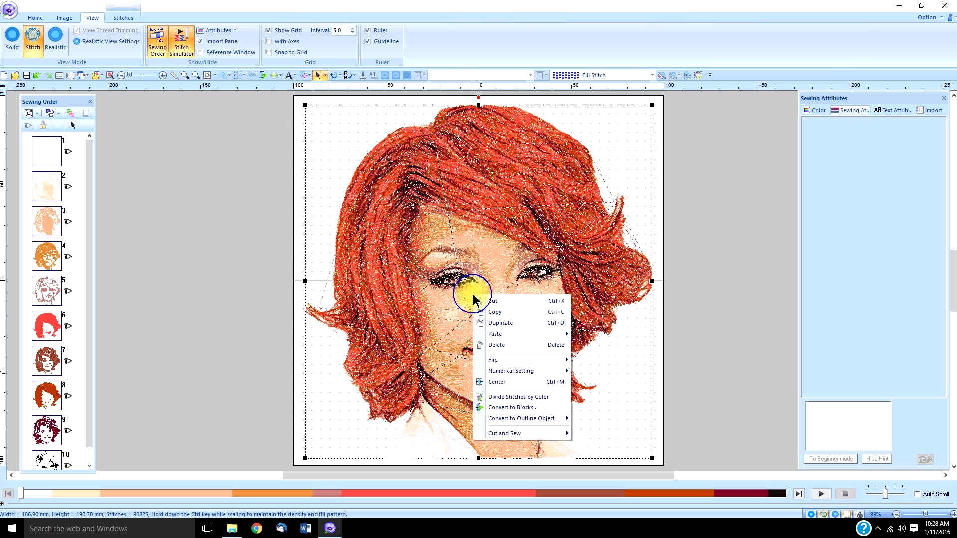
pyautogui.click(519, 398)
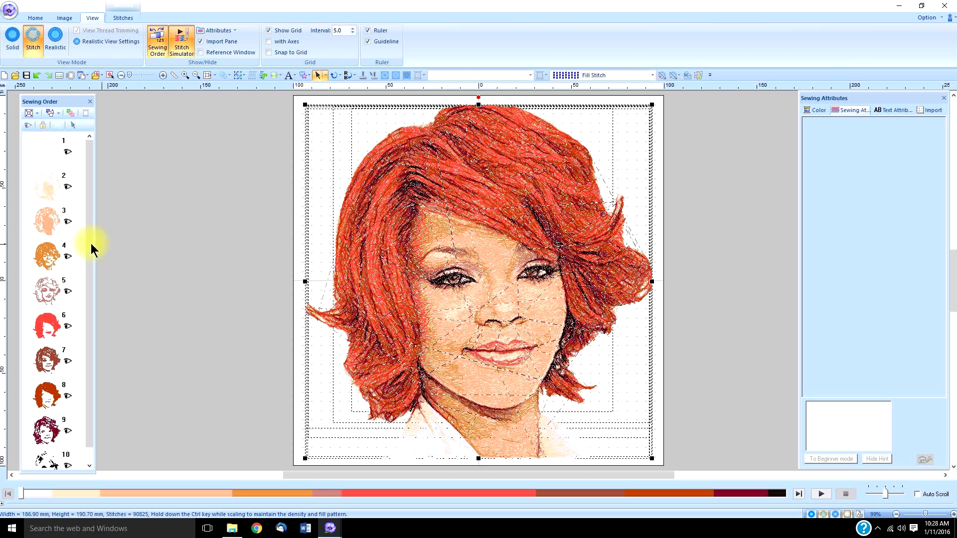
pyautogui.click(50, 151)
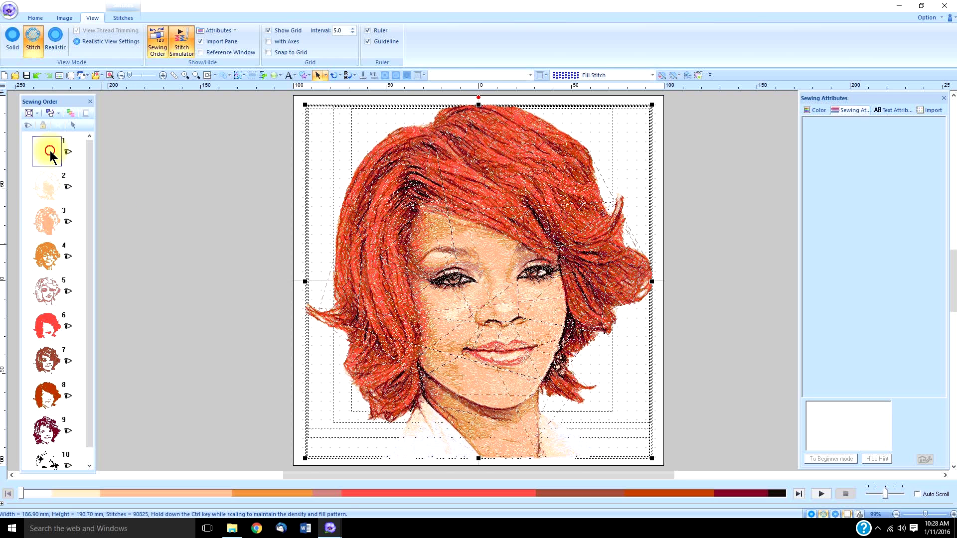
pyautogui.rightClick(49, 150)
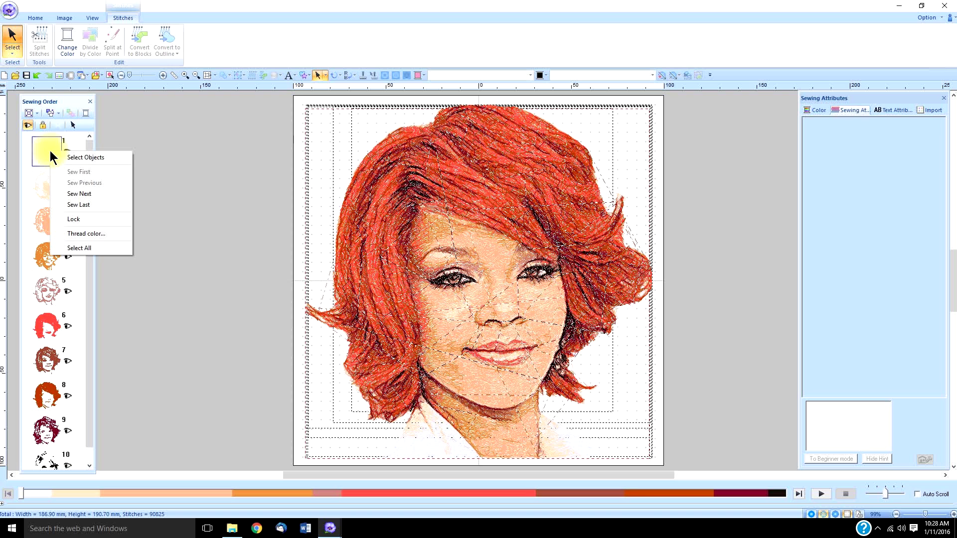
pyautogui.click(86, 157)
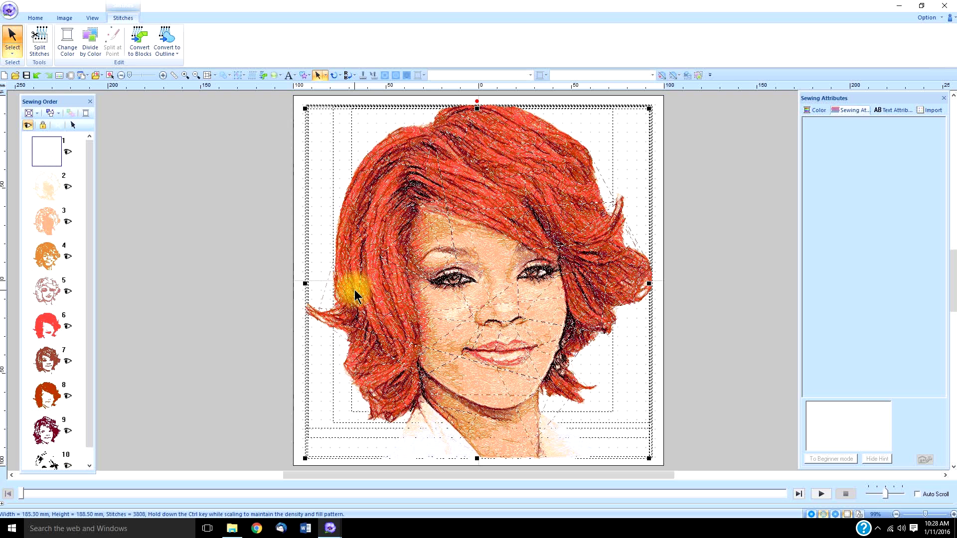
pyautogui.rightClick(386, 458)
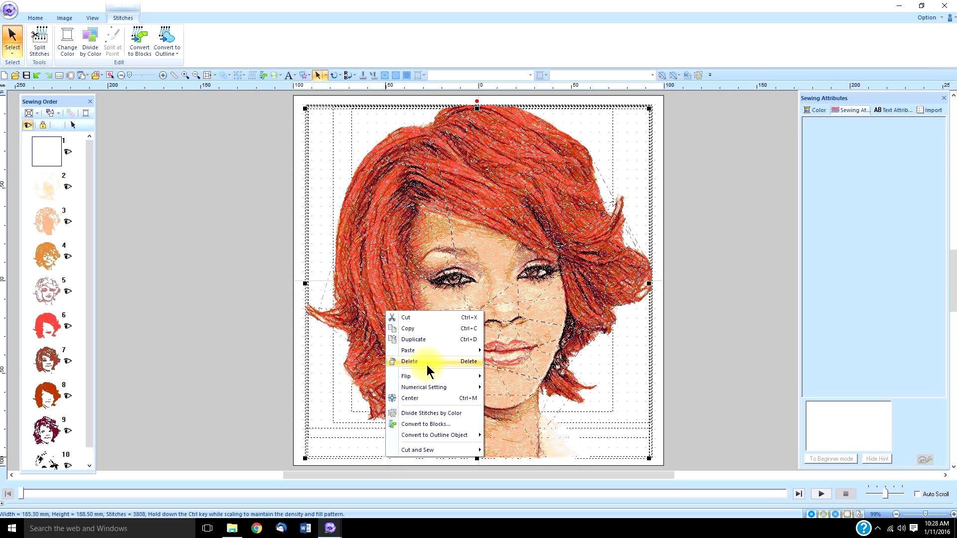
pyautogui.click(38, 75)
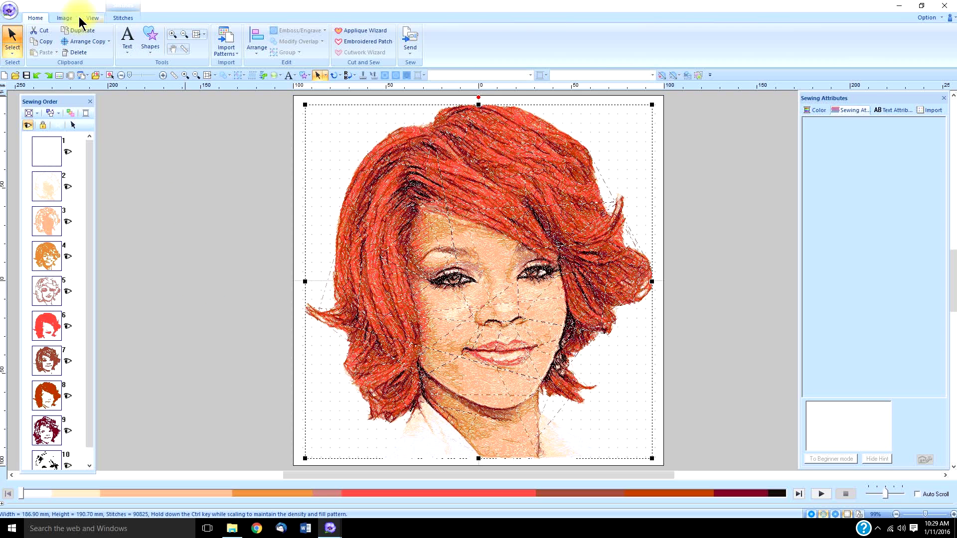
pyautogui.click(61, 18)
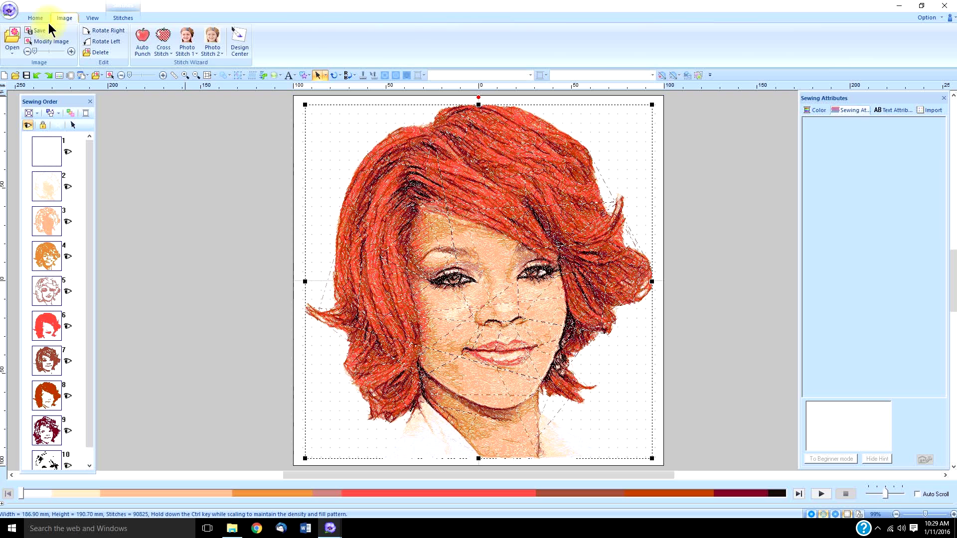
pyautogui.click(191, 52)
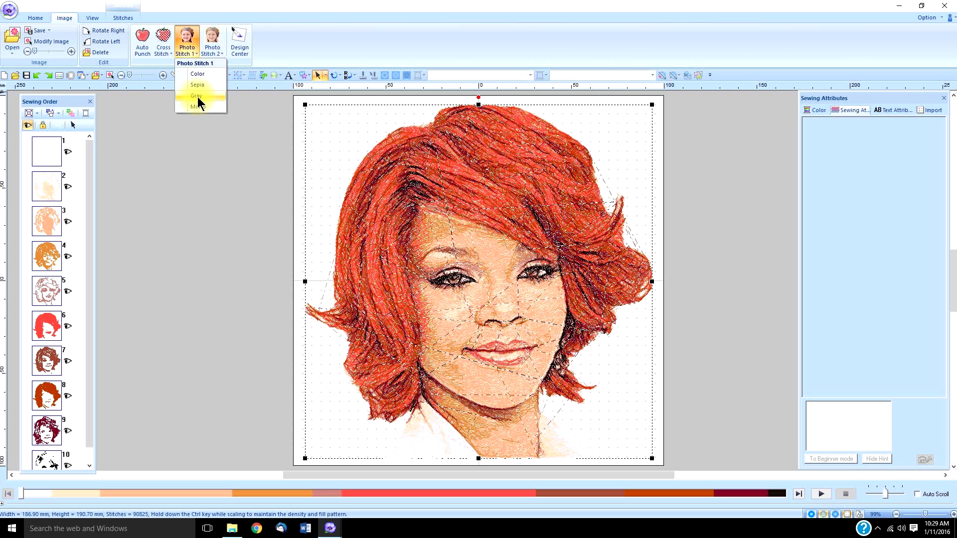
pyautogui.click(219, 53)
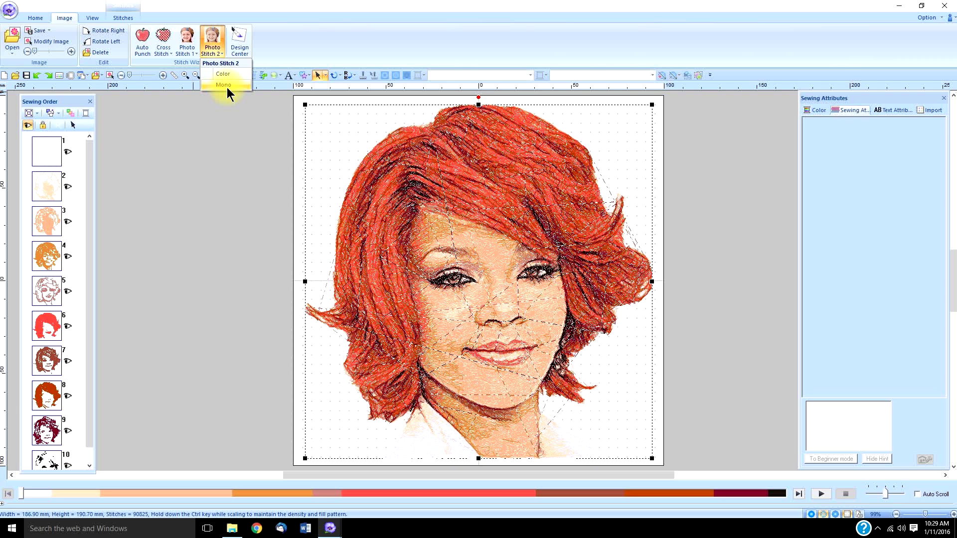
pyautogui.click(204, 106)
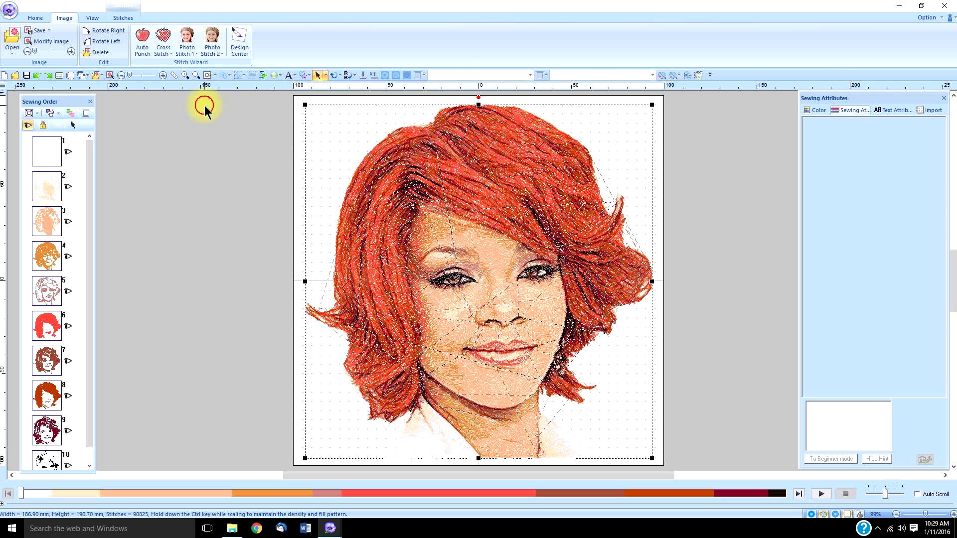